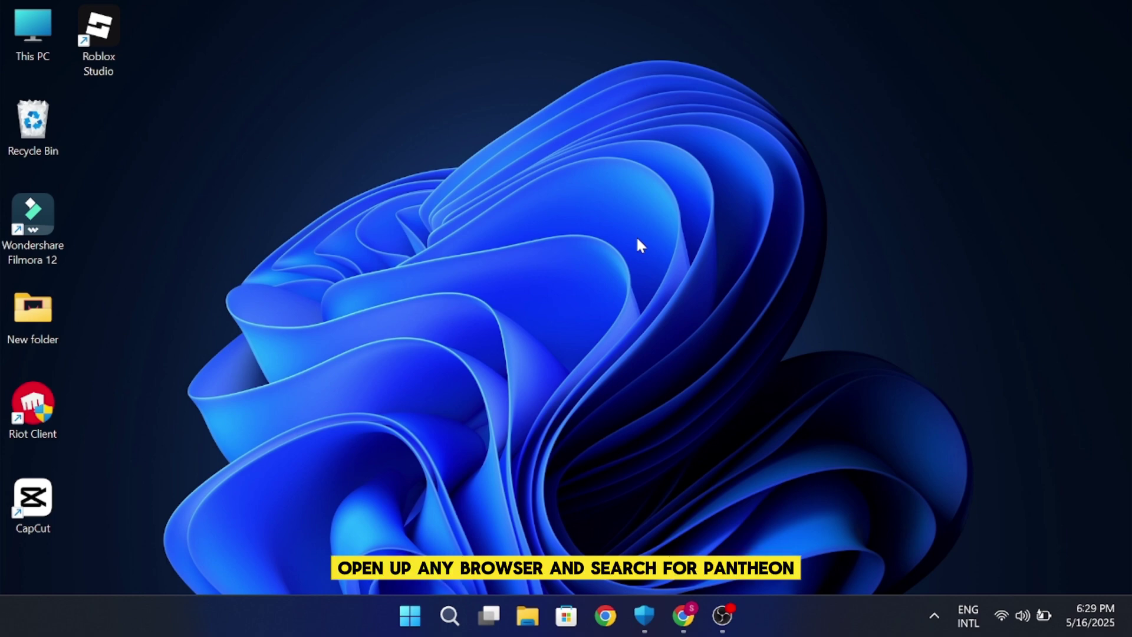
- From pantheon.io in Chrome, start signing up with Google and choose the Google account
left_click(683, 616)
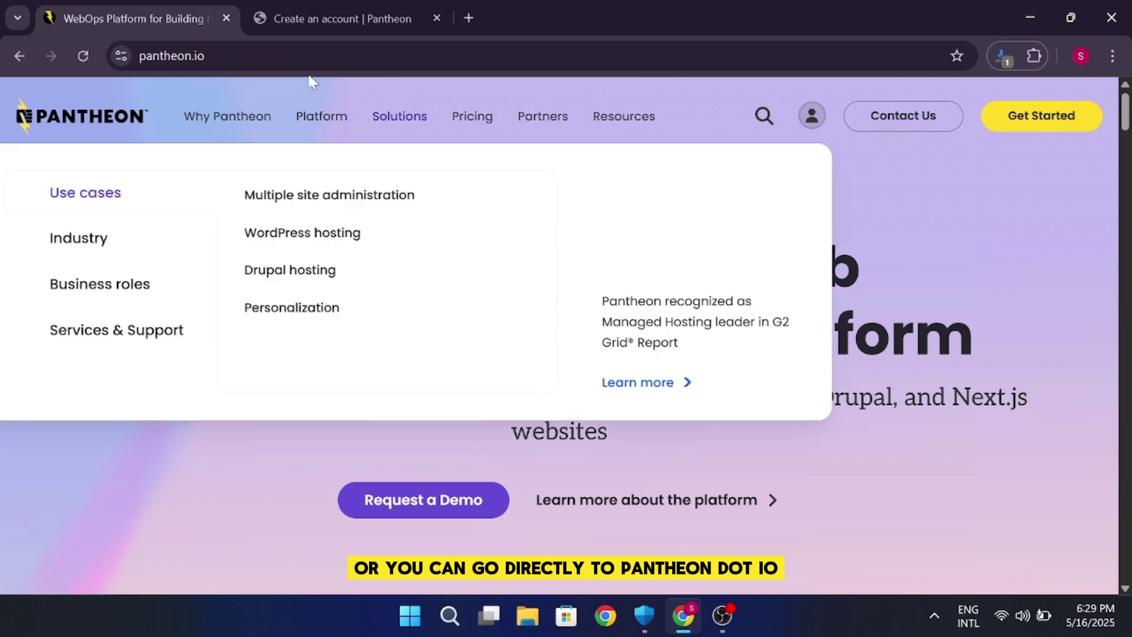
left_click(246, 51)
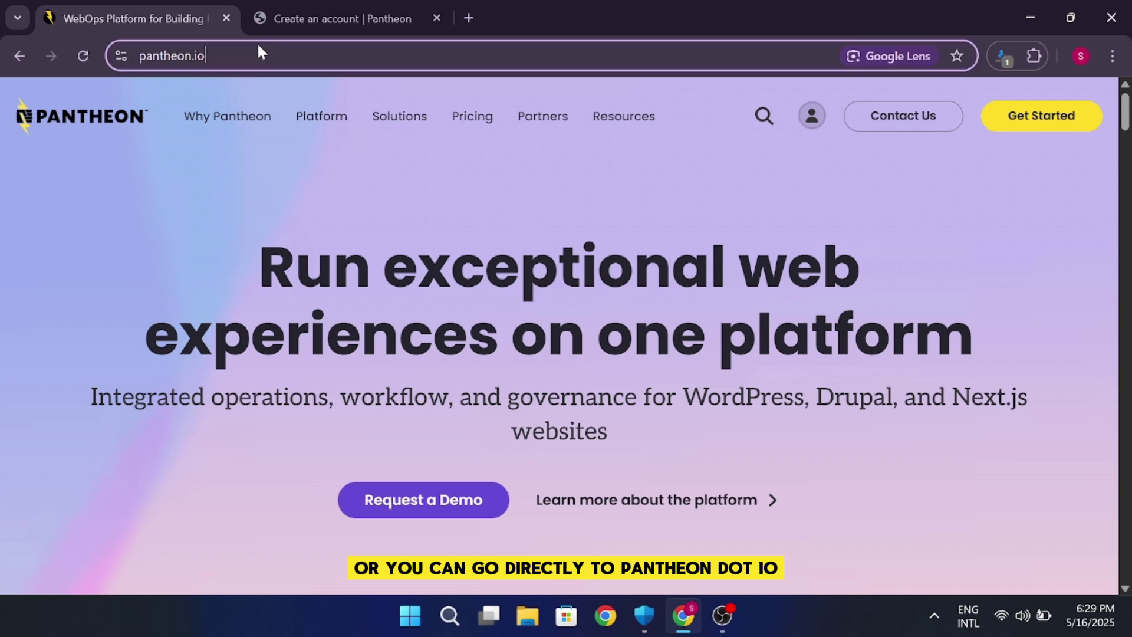
left_click(348, 206)
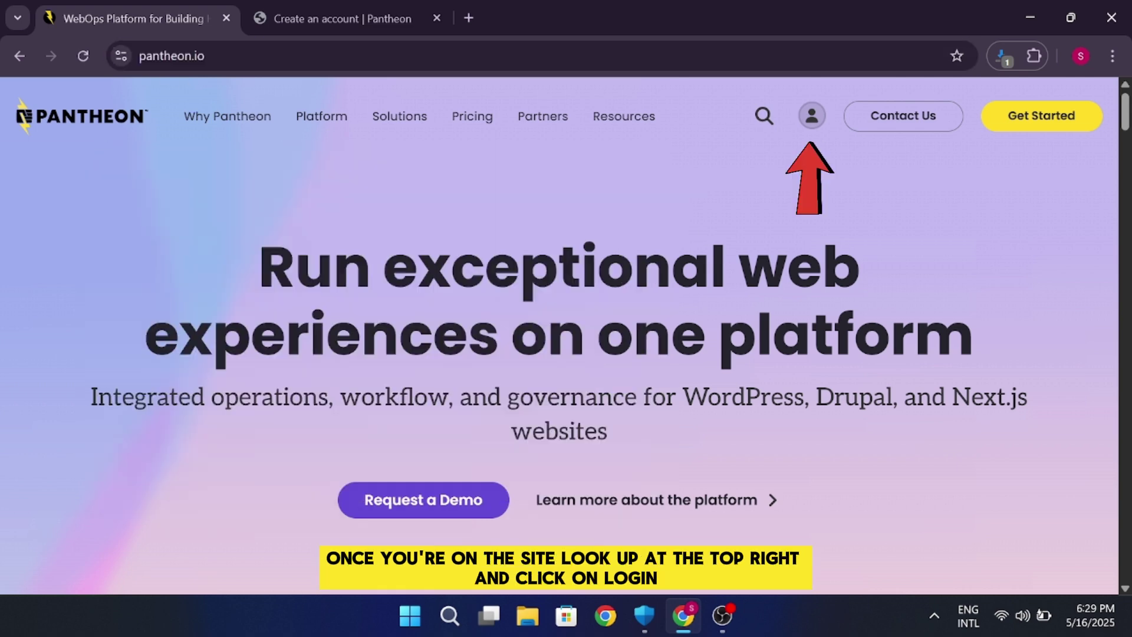
left_click(812, 128)
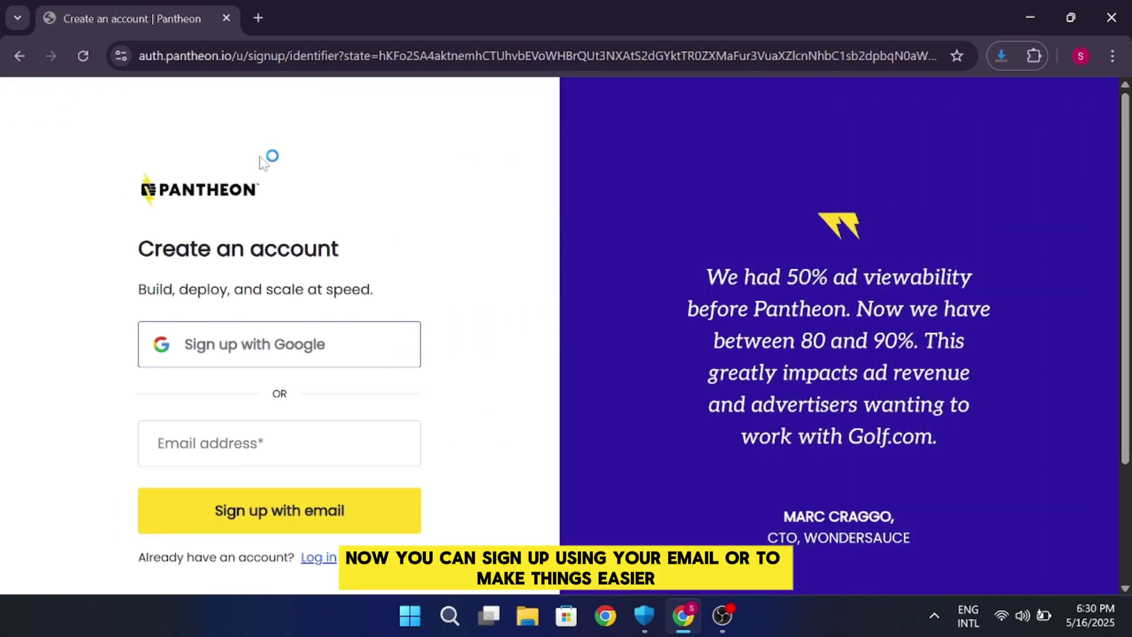
left_click(282, 353)
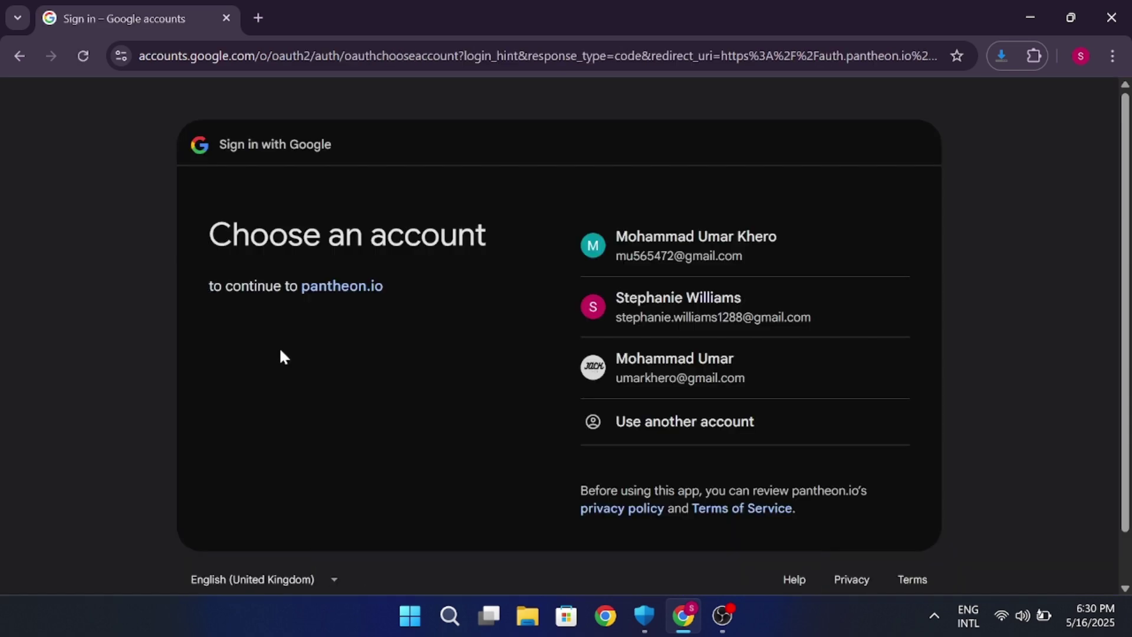
left_click(644, 314)
- Allow Google sign-in, enter the first and last name, choose Pakistan, accept the Terms, and submit
left_click(836, 427)
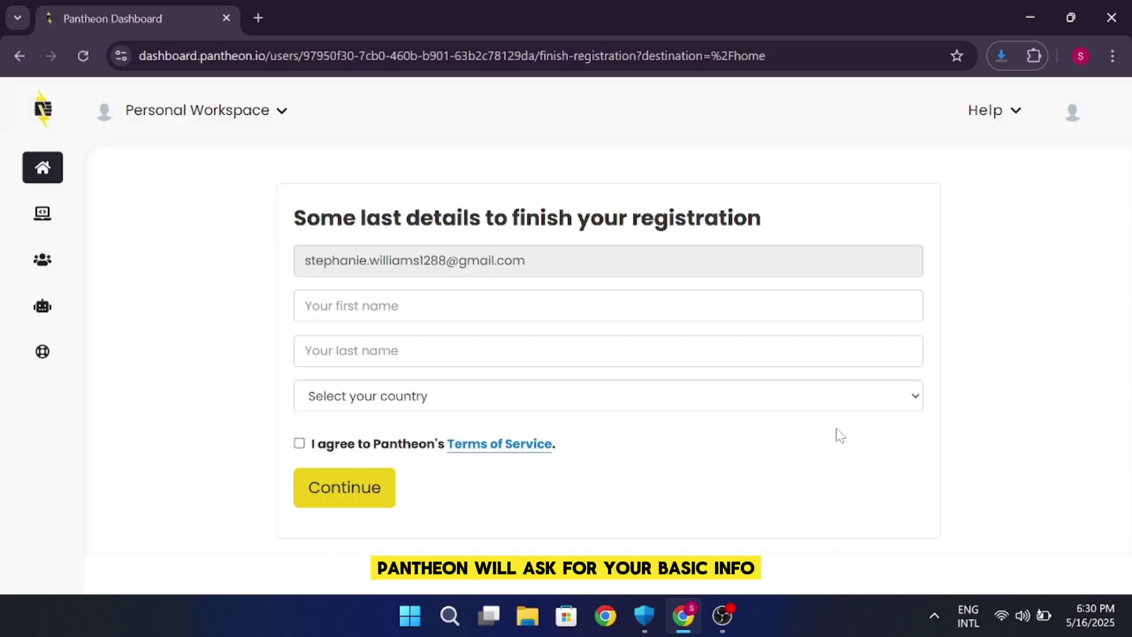
left_click(575, 306)
type("Stephanie")
left_click(607, 351)
type("Williams")
left_click(482, 398)
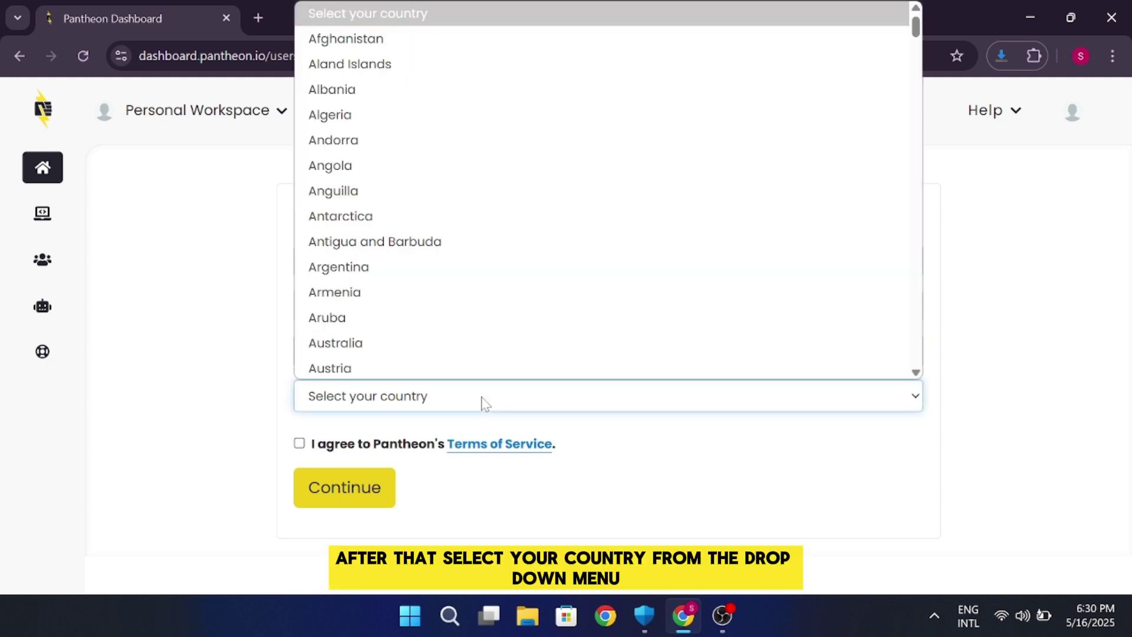
type("pak")
key("Return")
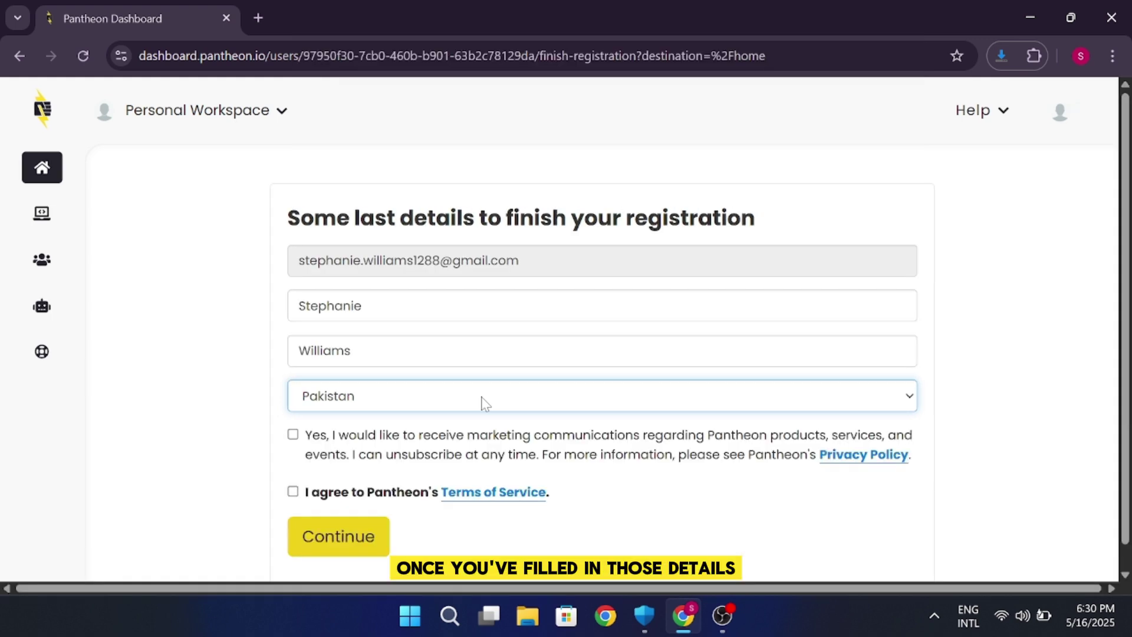
left_click(376, 493)
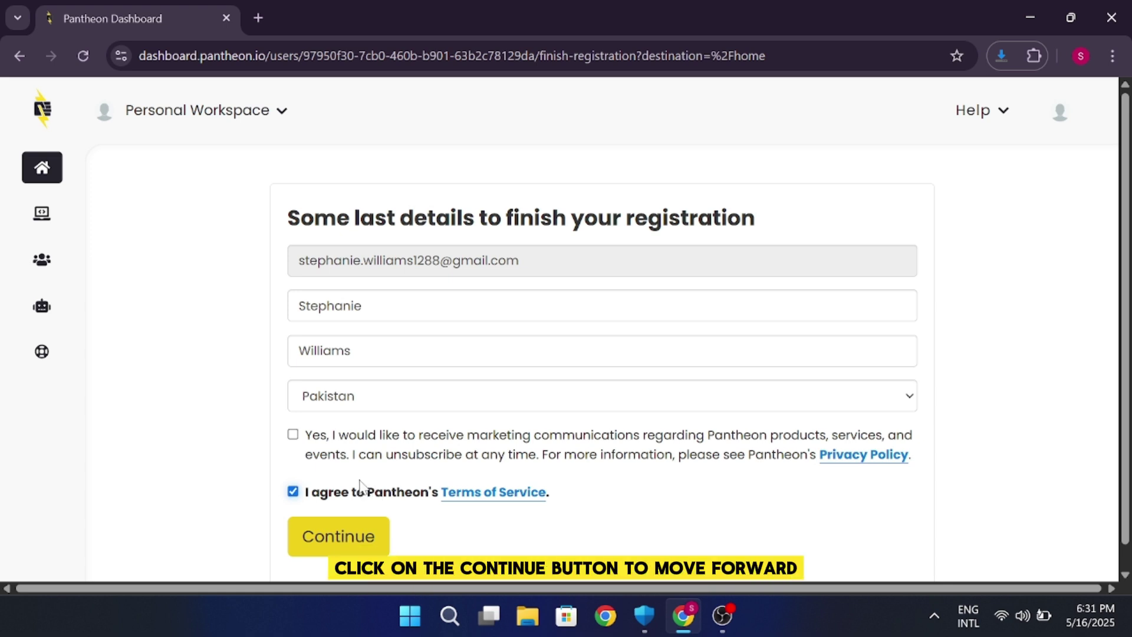
left_click(344, 534)
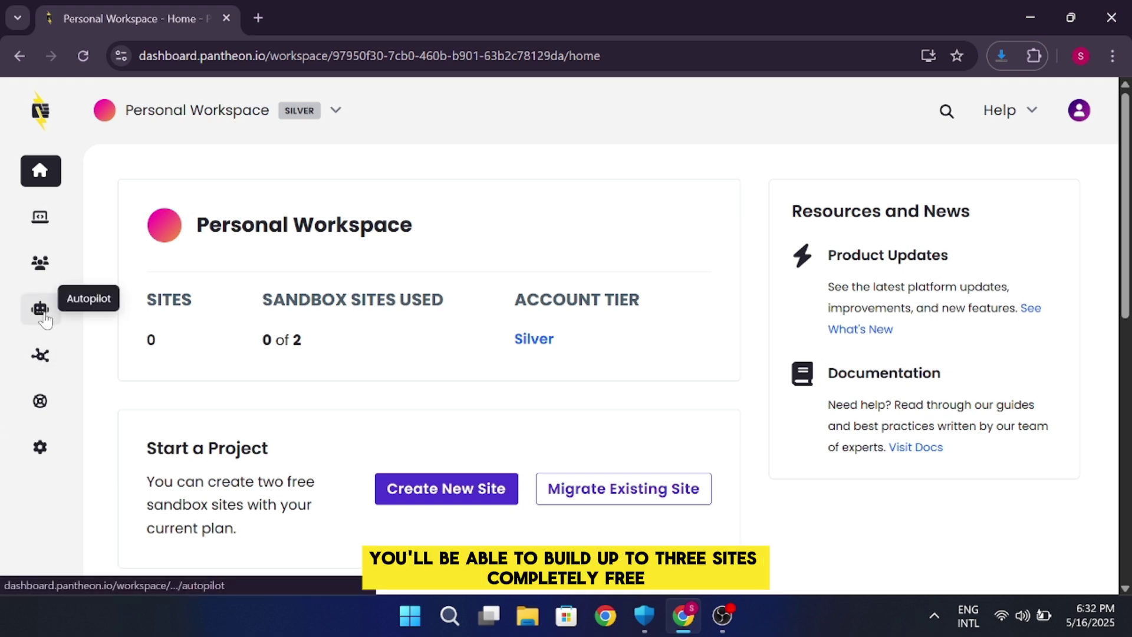
- Bring up the Sites menu from the left sidebar of the Personal Workspace dashboard
mouse_move(36, 235)
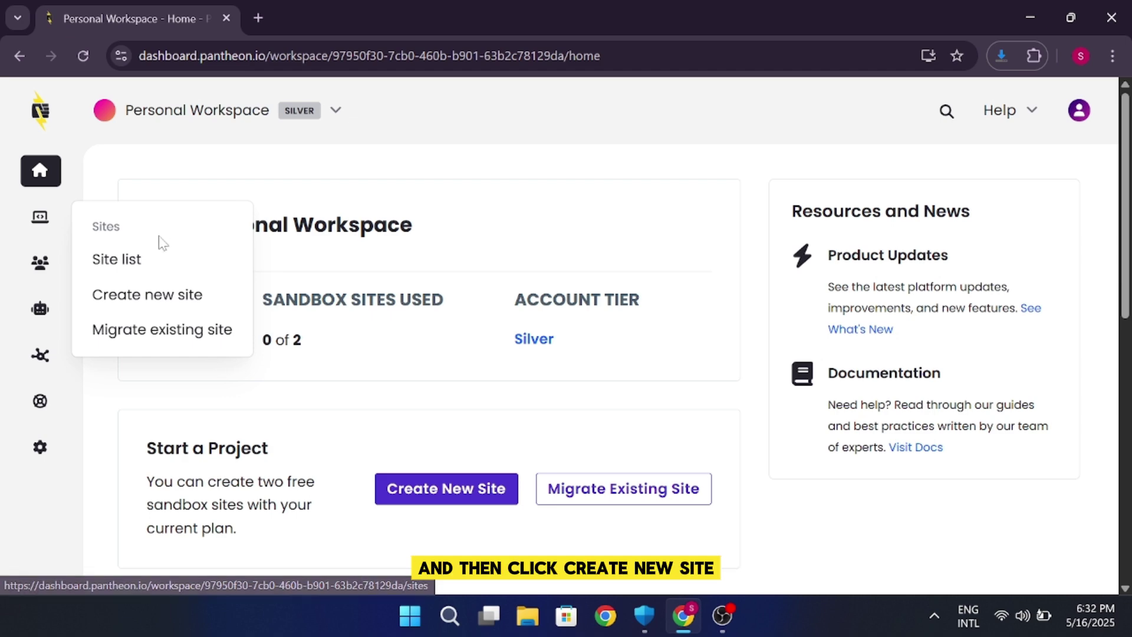
- Create a new WordPress site in the United States region under the chosen site name
left_click(163, 302)
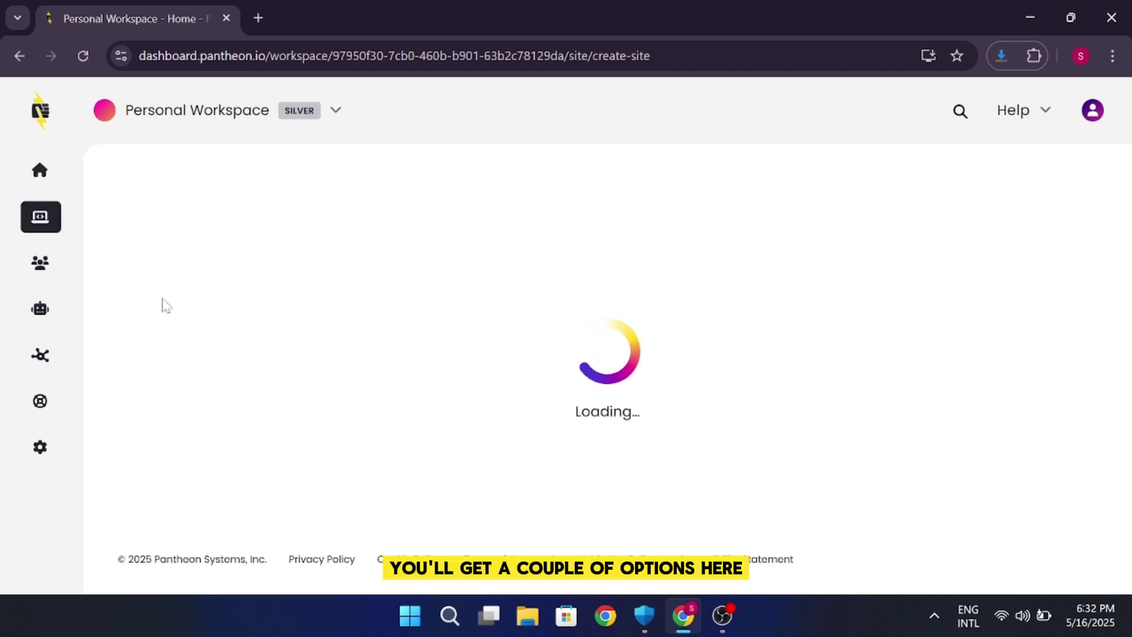
scroll(291, 319, "down", 4)
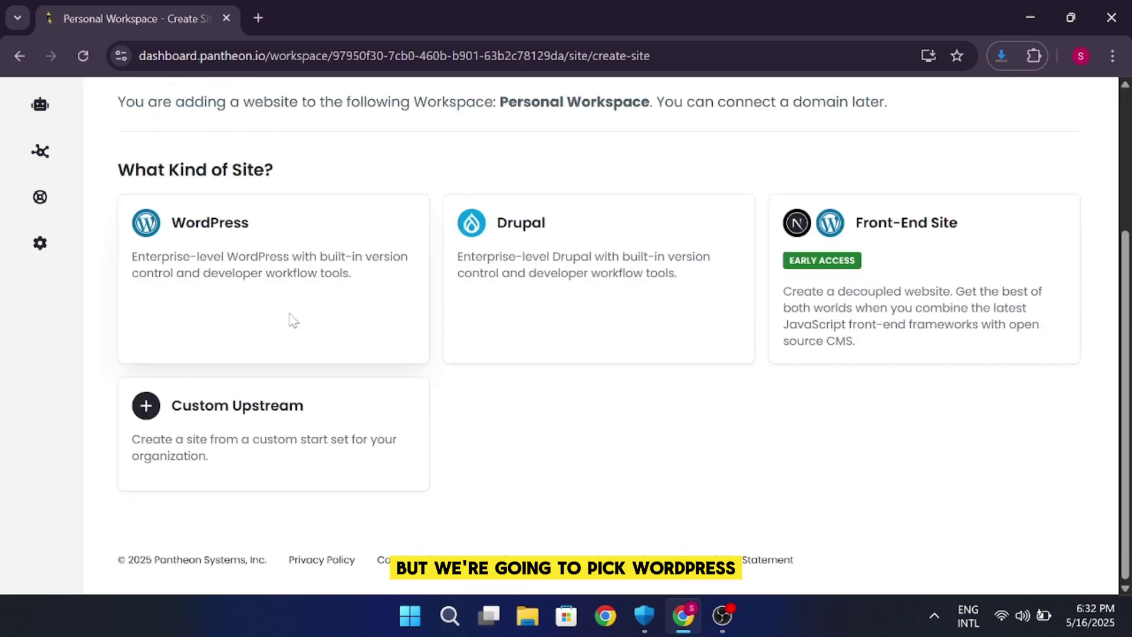
left_click(199, 237)
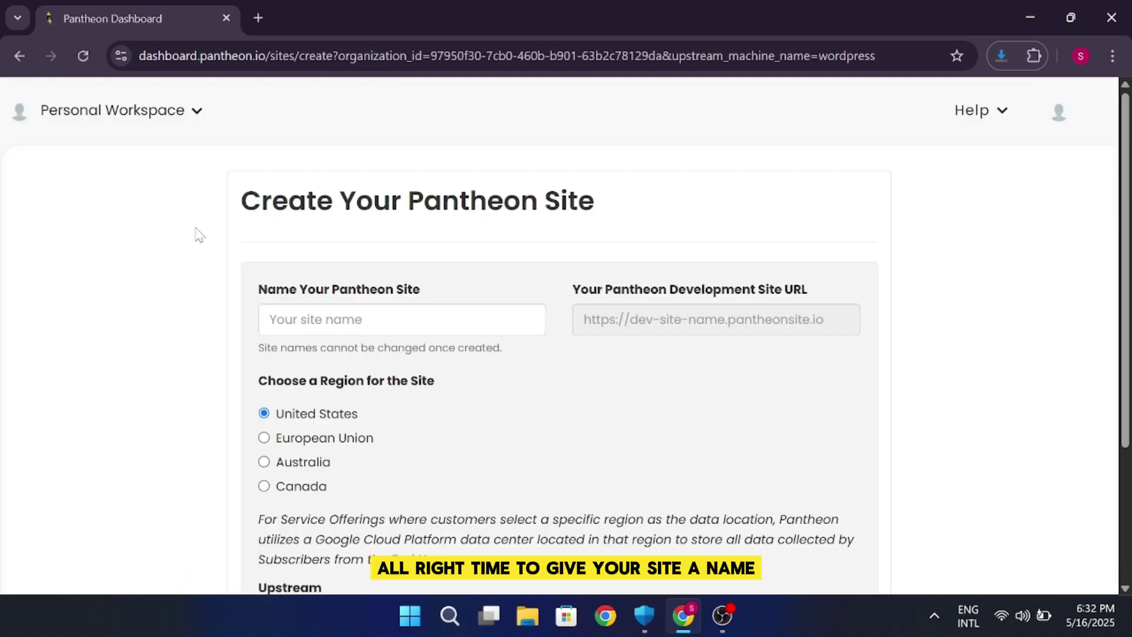
key("Tab")
type("StephanieW")
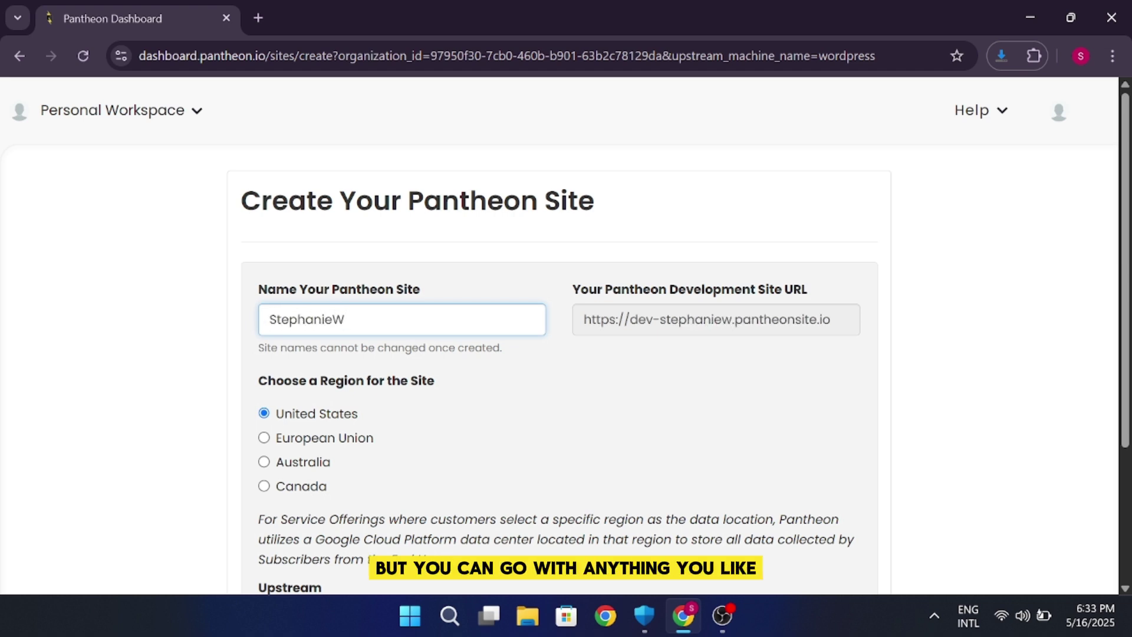
scroll(394, 425, "down", 1)
scroll(401, 428, "down", 2)
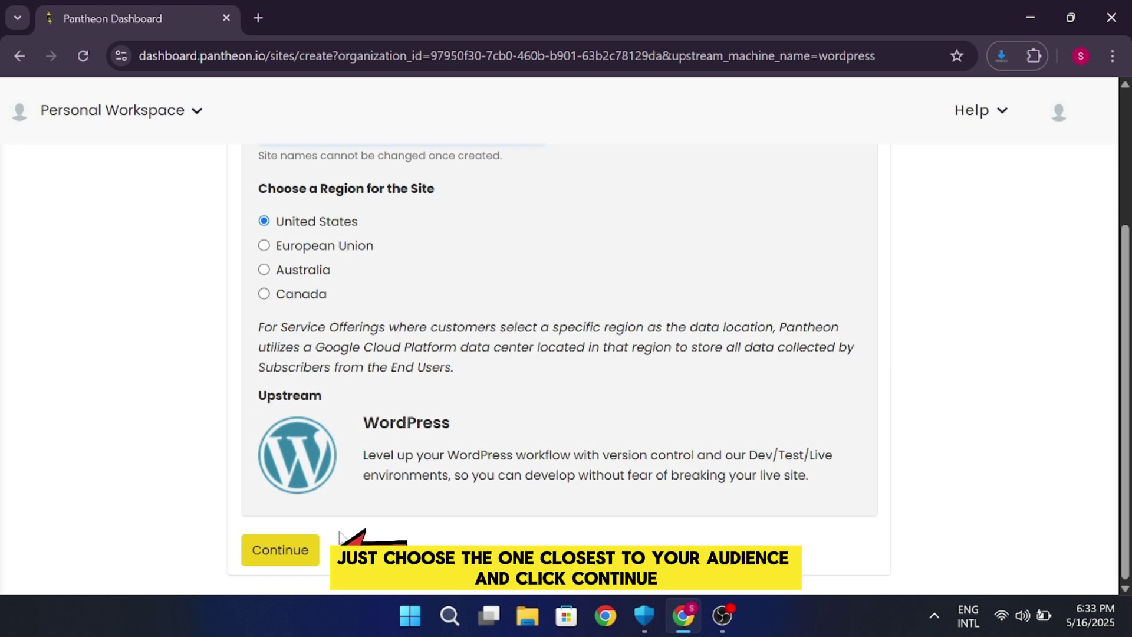
left_click(311, 558)
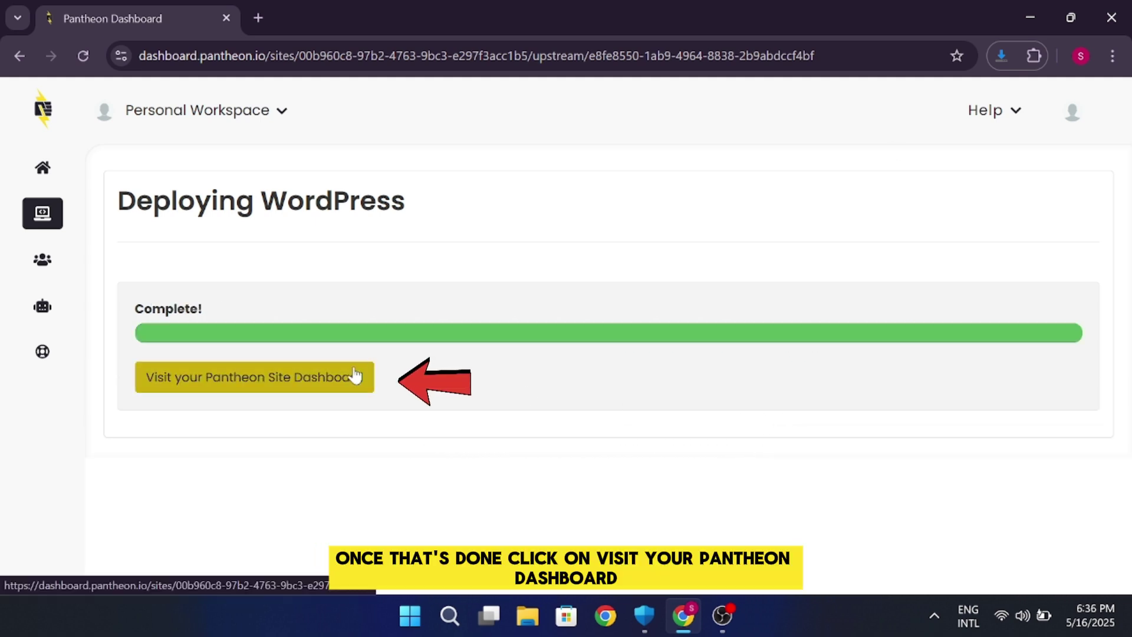
- Go to the new site's dashboard, skip the workflow guide, and visit the development site
left_click(353, 368)
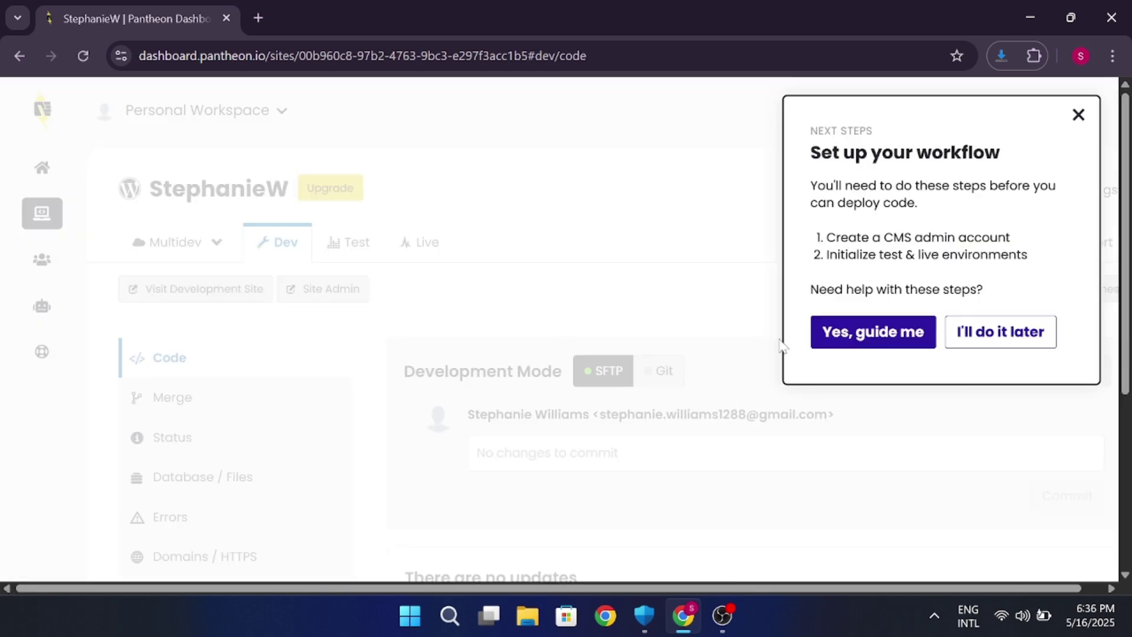
left_click(998, 331)
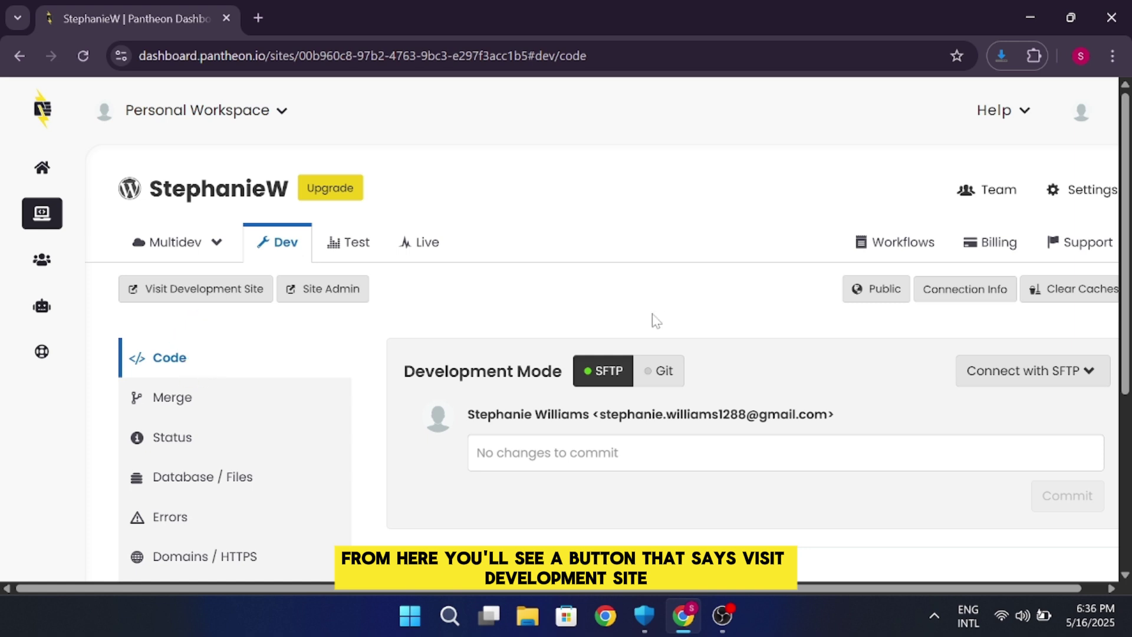
left_click(243, 293)
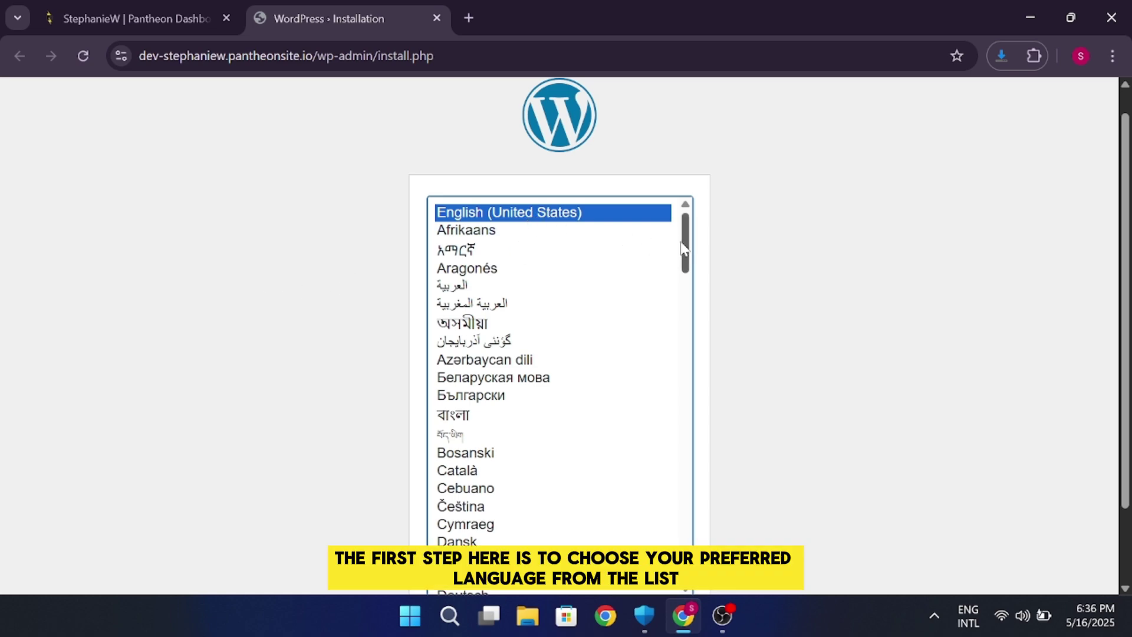
- Keep English (United States) as the language and continue the WordPress installation
left_click_drag(685, 259, 706, 602)
scroll(731, 519, "down", 2)
left_click(673, 529)
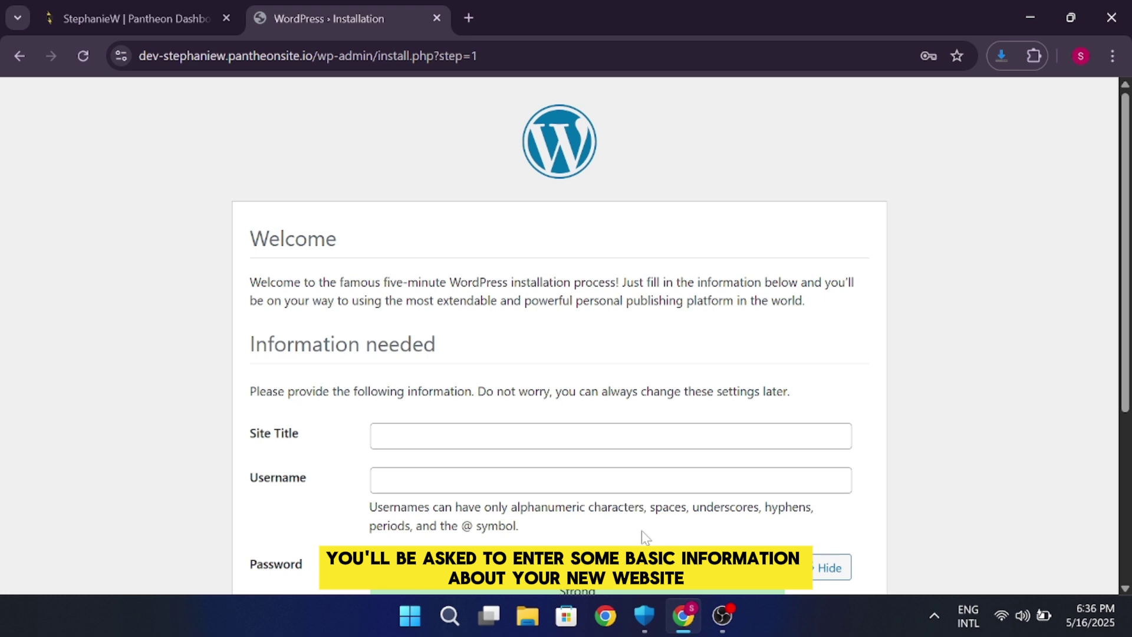
- Enter 'Book Explorer' as the site title and type the admin username
left_click(512, 436)
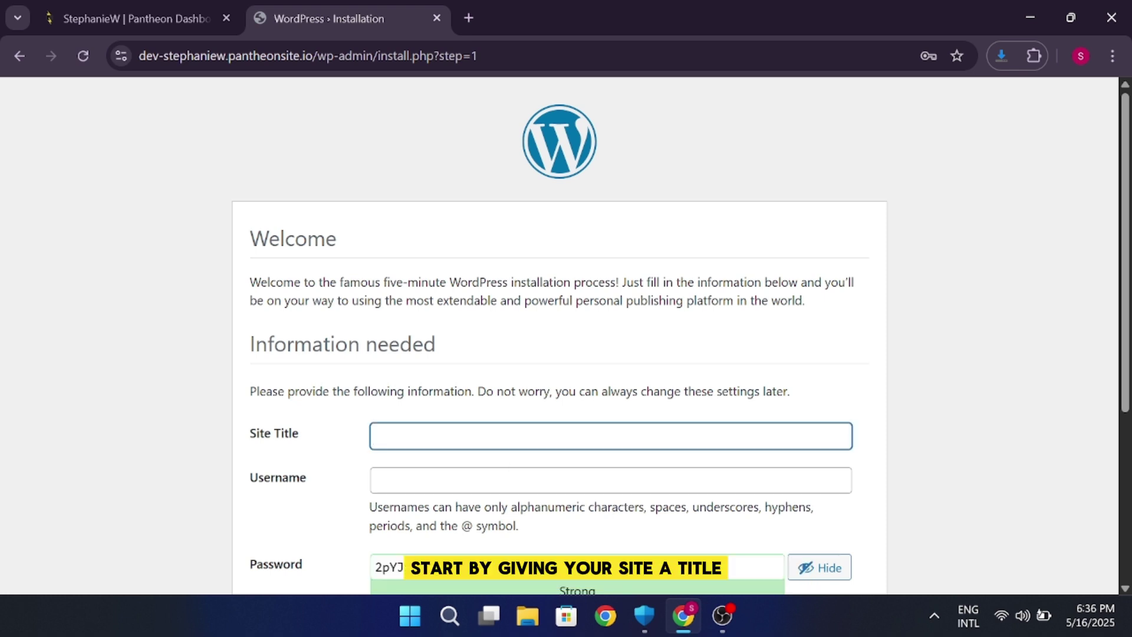
type("Book ")
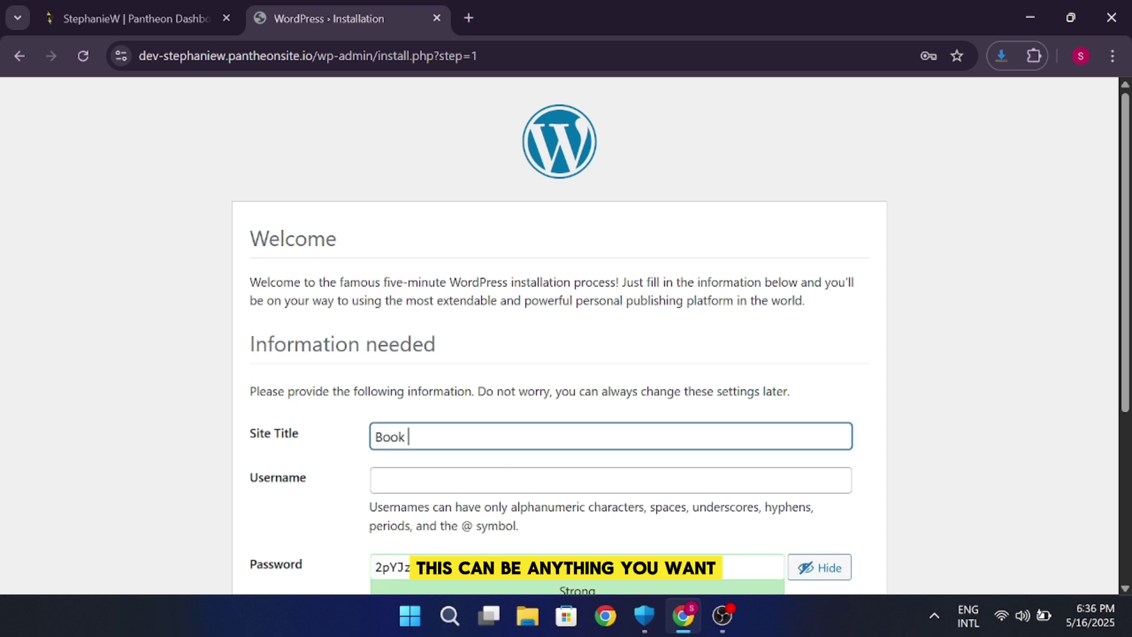
type("Explorer")
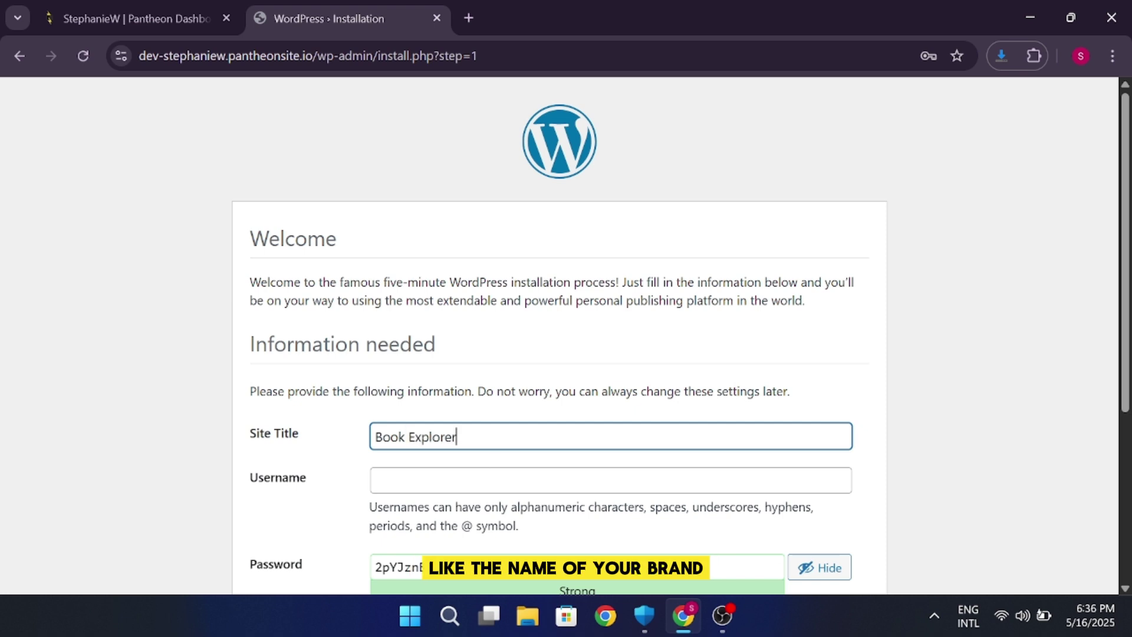
key("Tab")
type("@Bexplo")
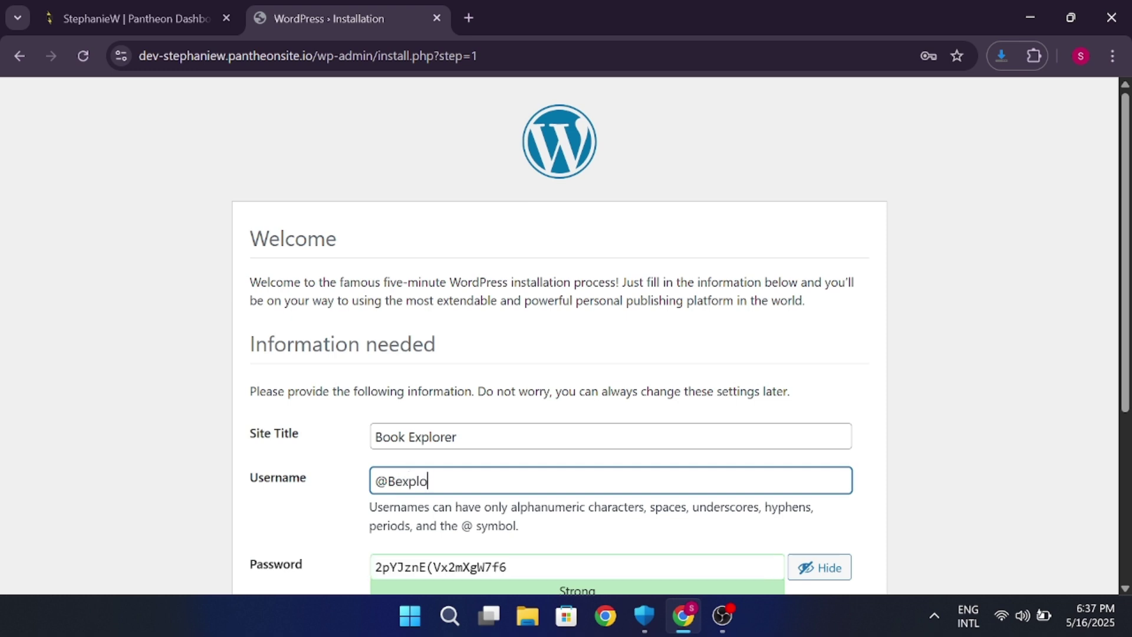
type("rer_11")
- Replace the suggested password with a strong one and enter the admin e-mail address
key("Tab")
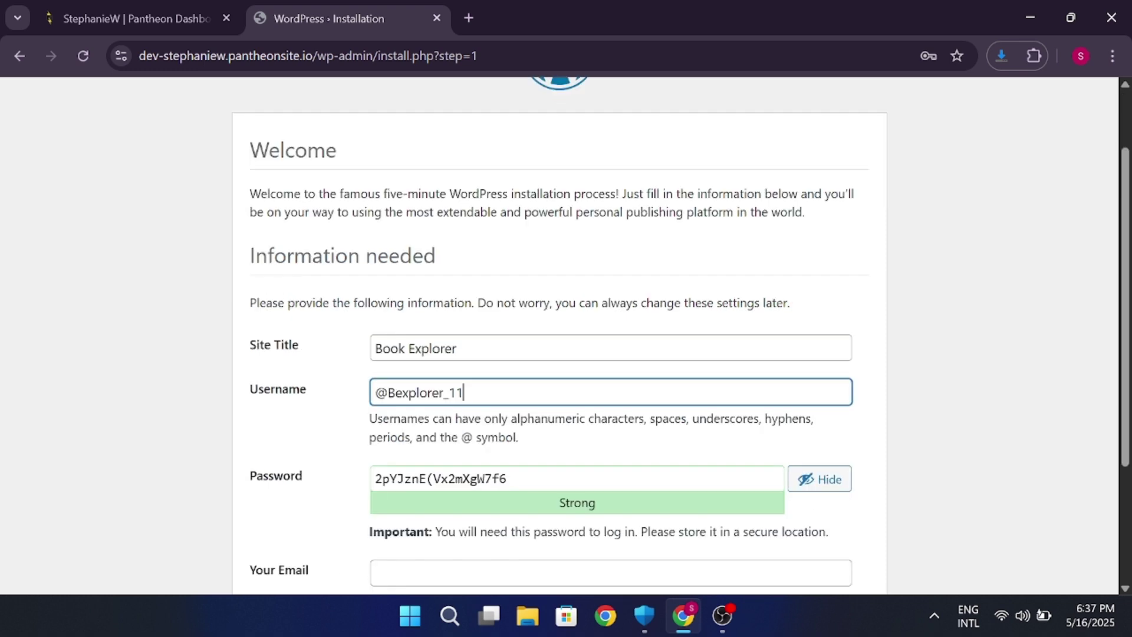
key("BackSpace")
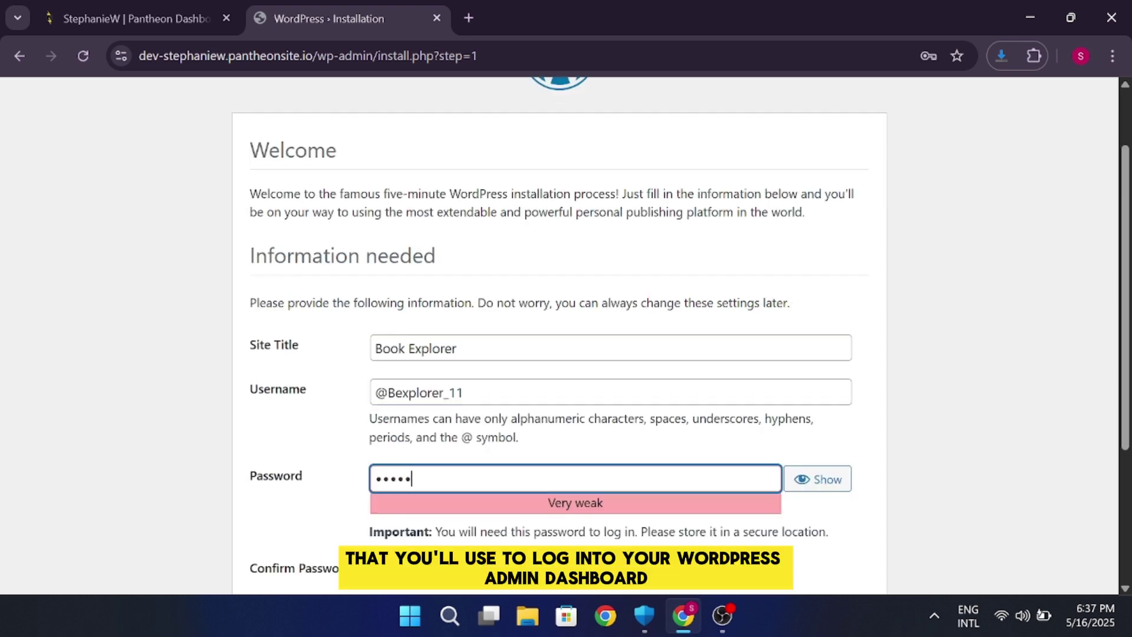
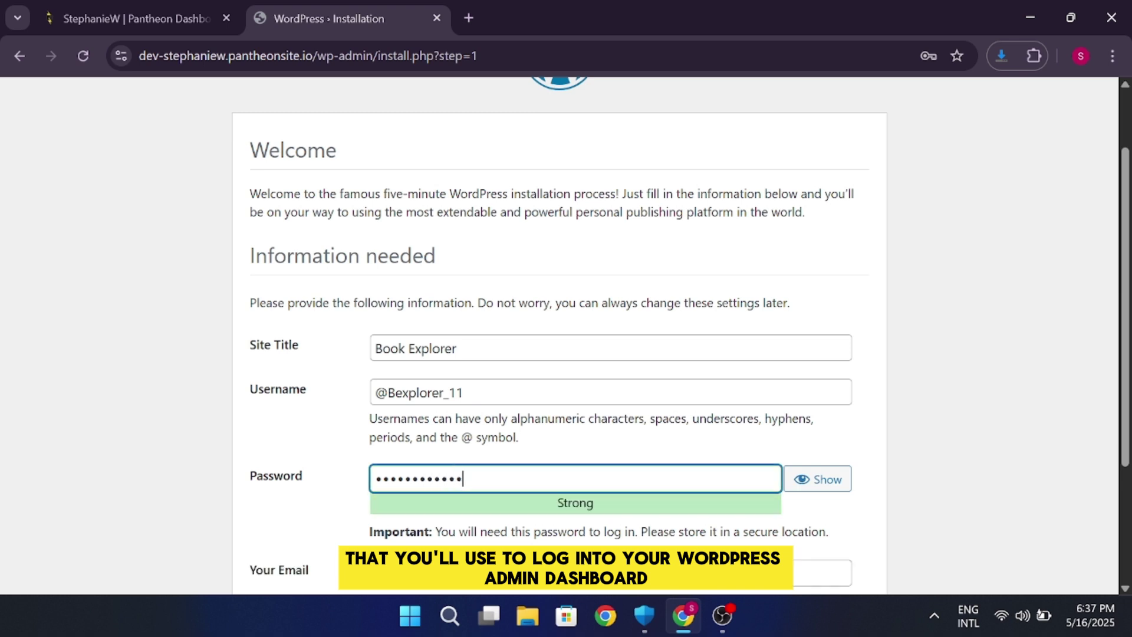
scroll(559, 336, "down", 1)
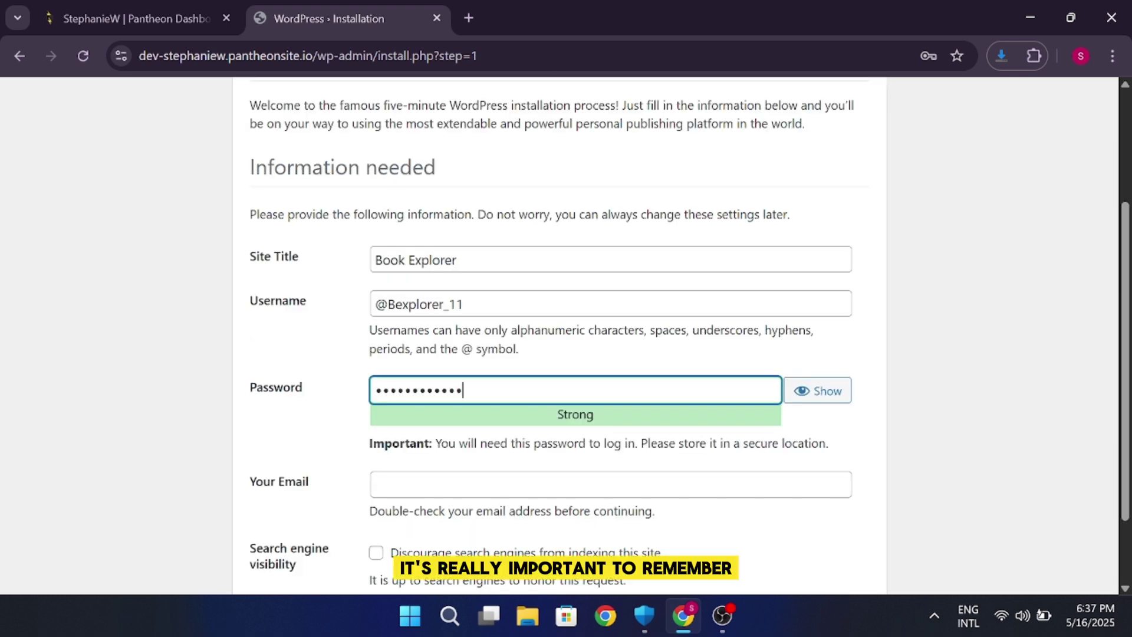
left_click(610, 484)
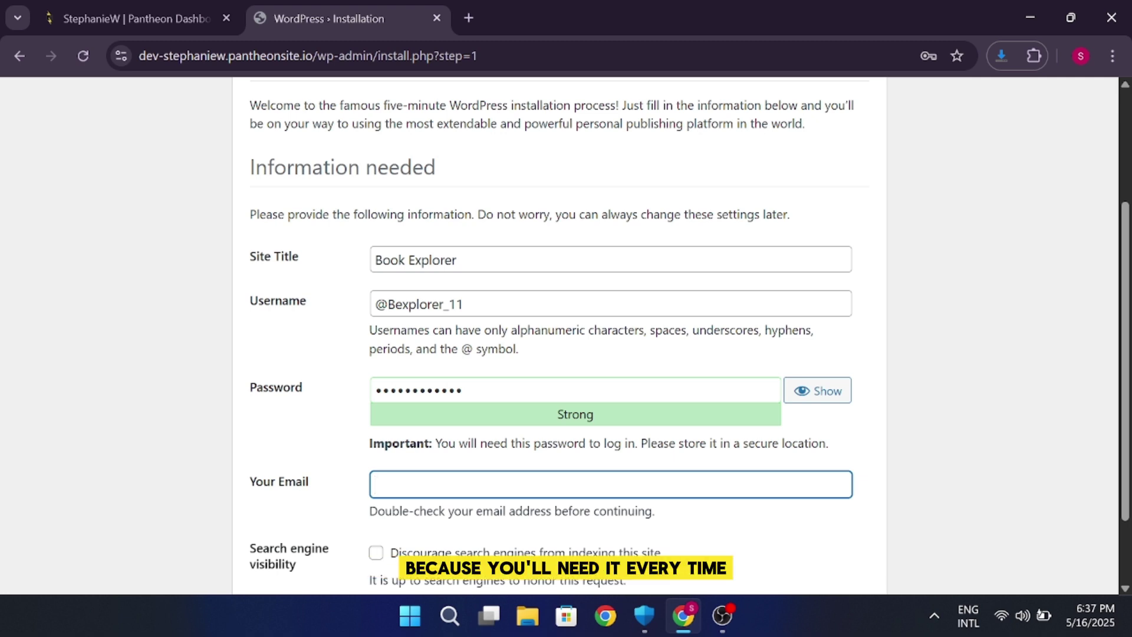
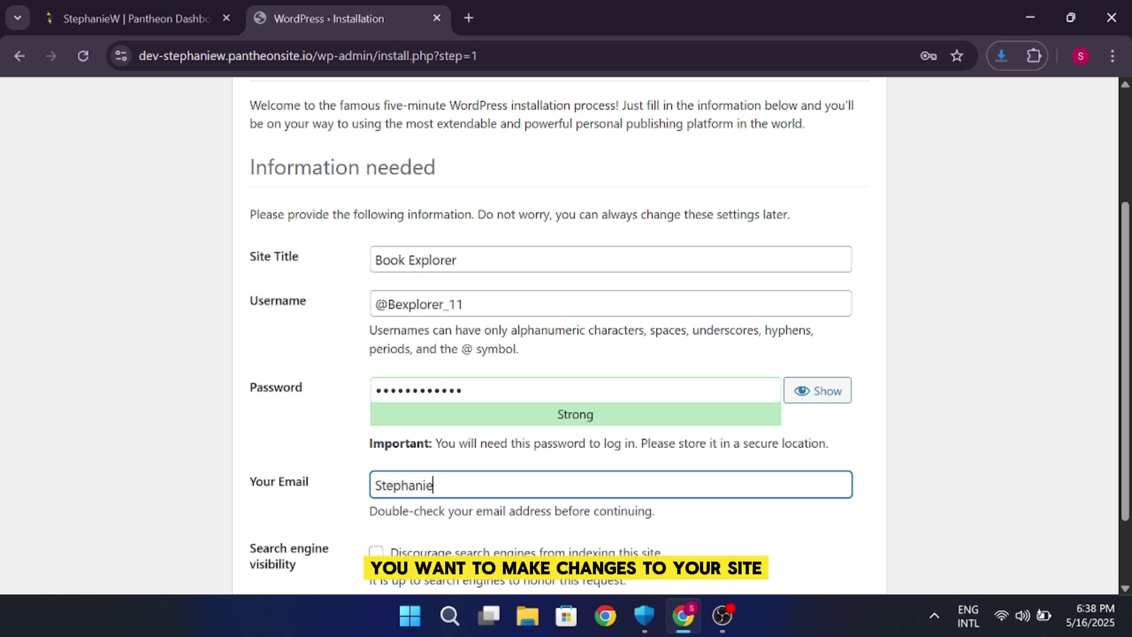
scroll(583, 475, "down", 1)
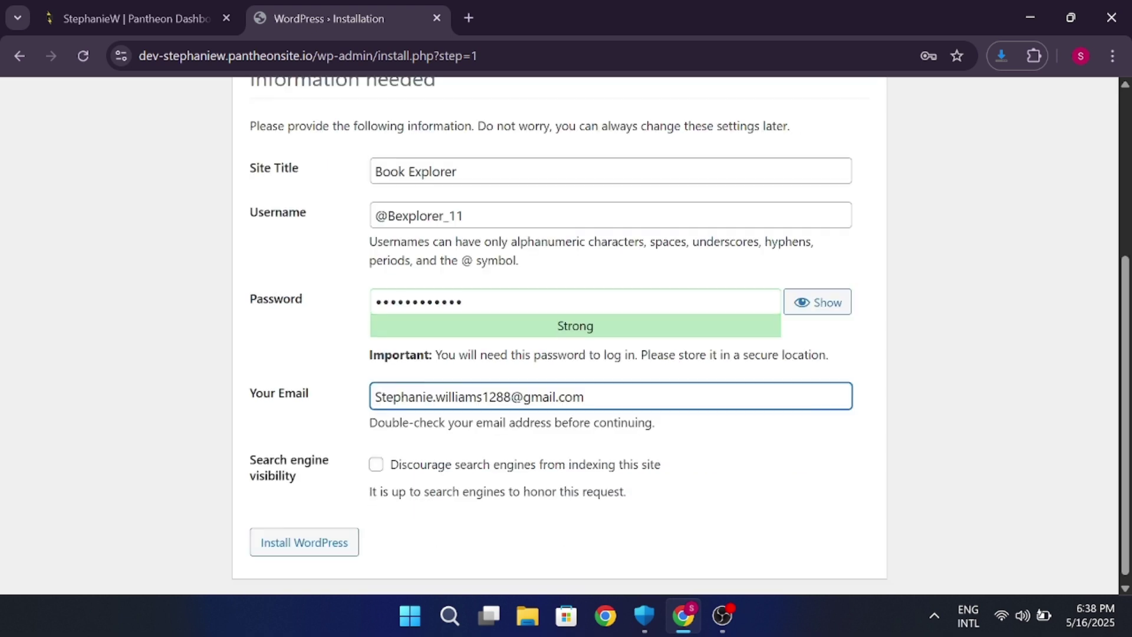
- Discourage search engine indexing, install WordPress, save the password in Chrome, and log in
left_click(377, 464)
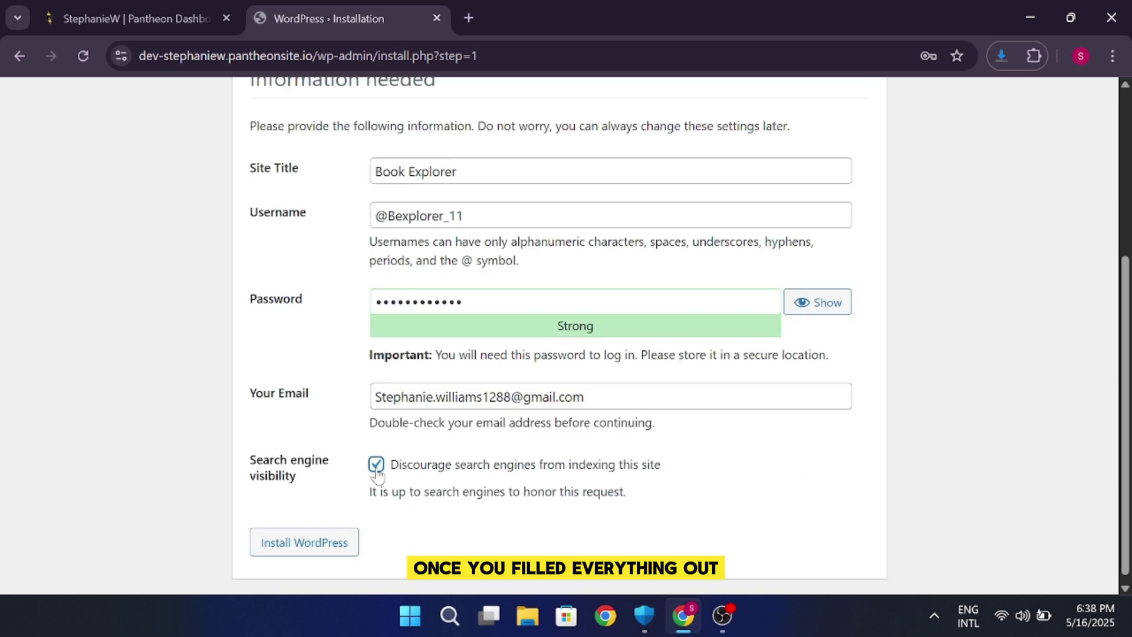
left_click(332, 541)
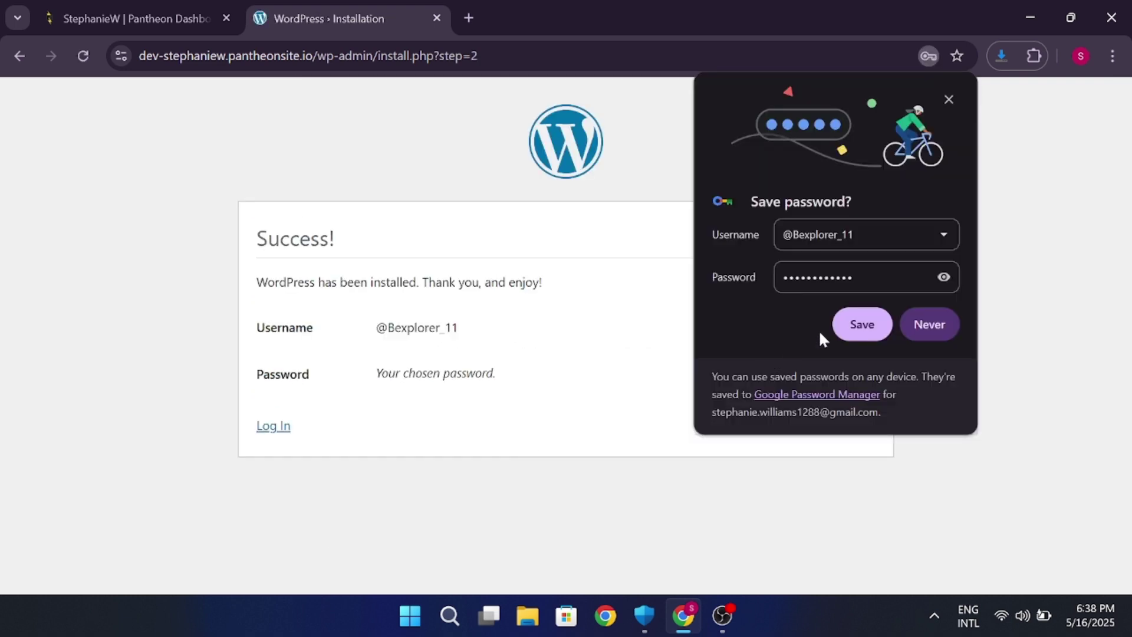
left_click(853, 325)
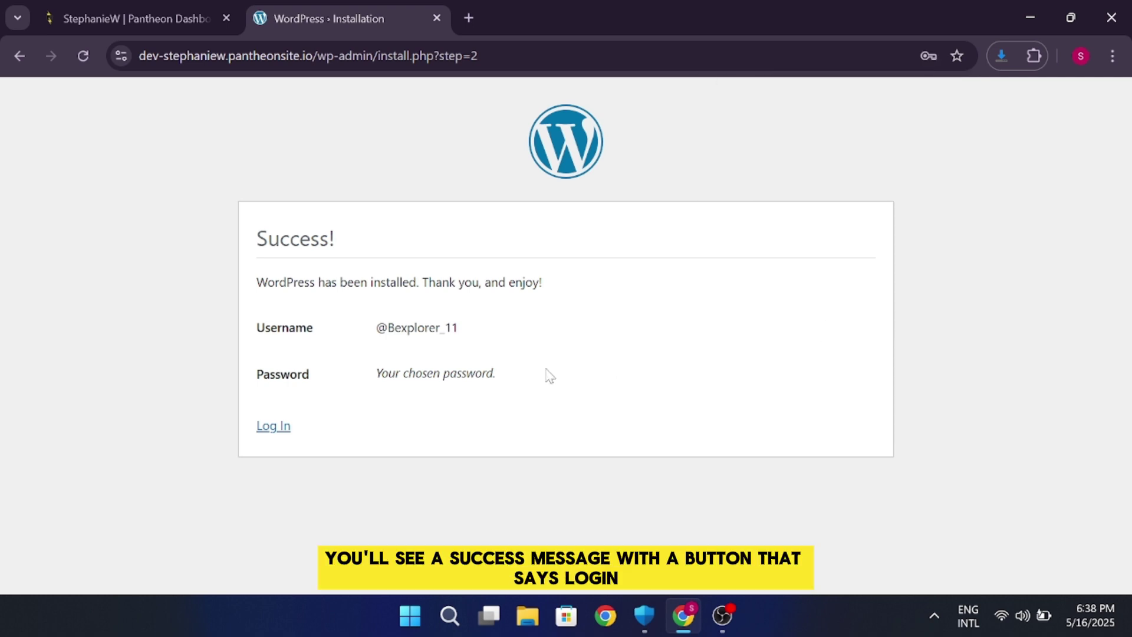
left_click(273, 424)
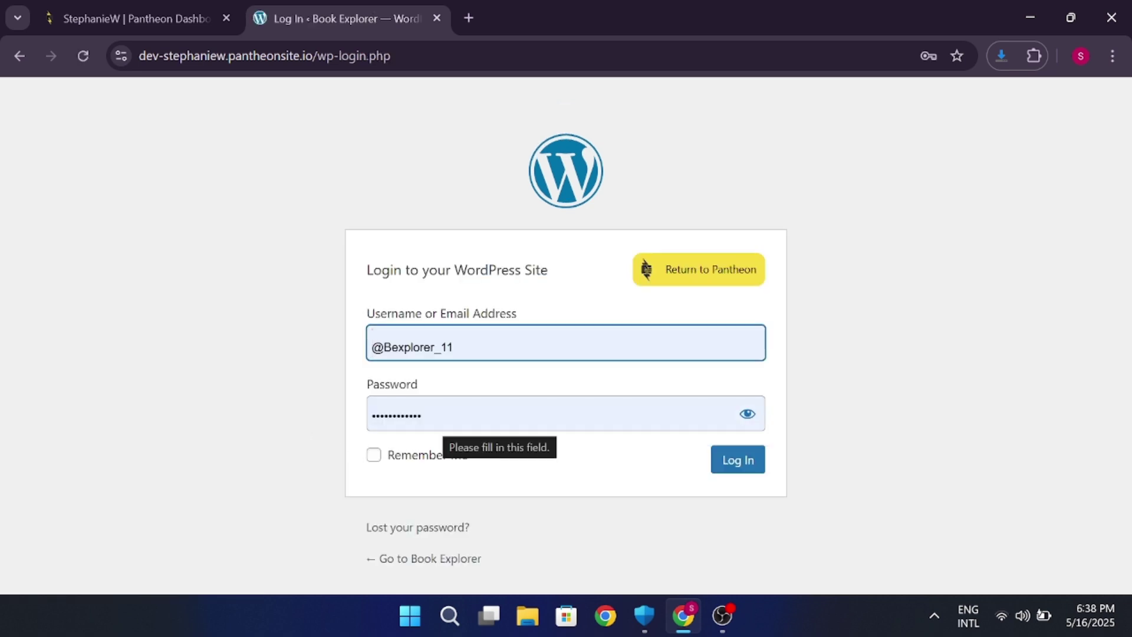
left_click(725, 467)
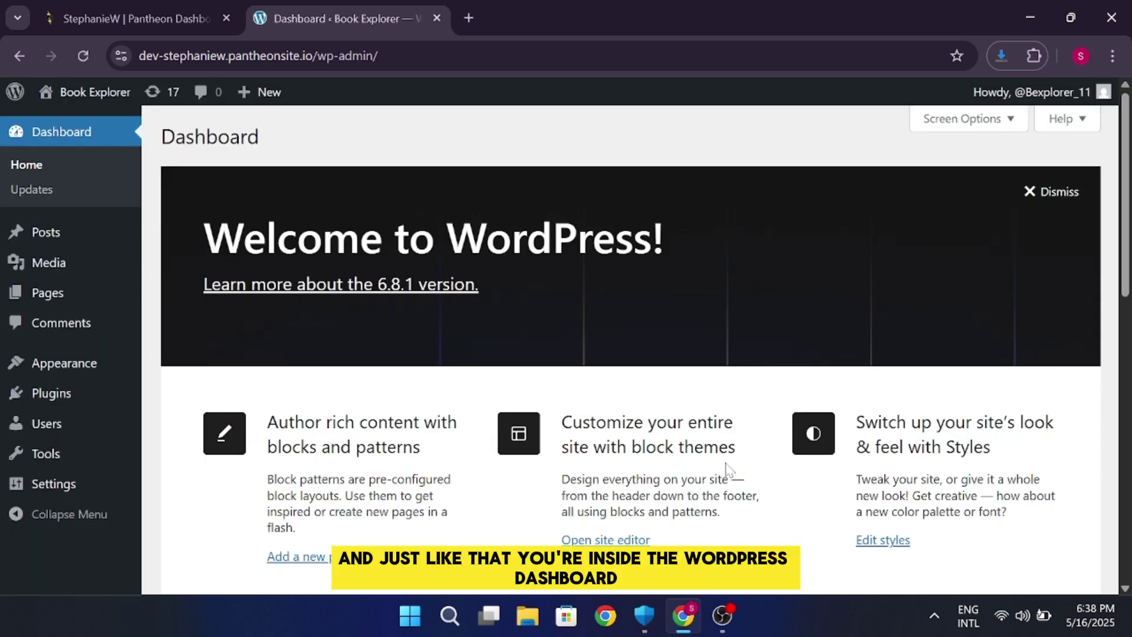
scroll(610, 328, "down", 2)
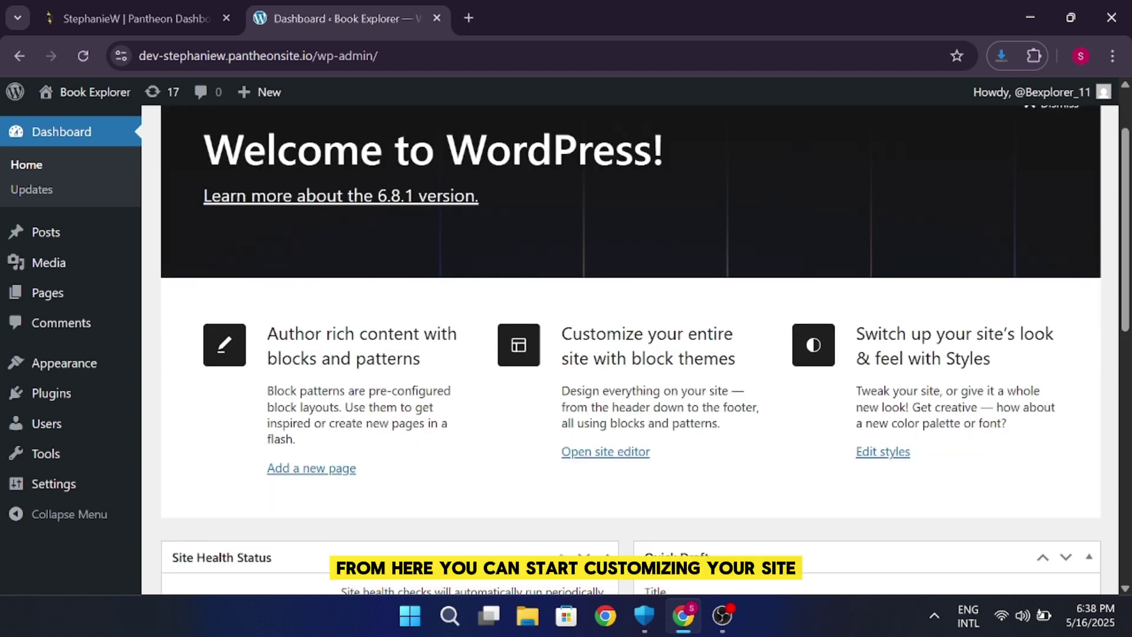
scroll(610, 327, "up", 2)
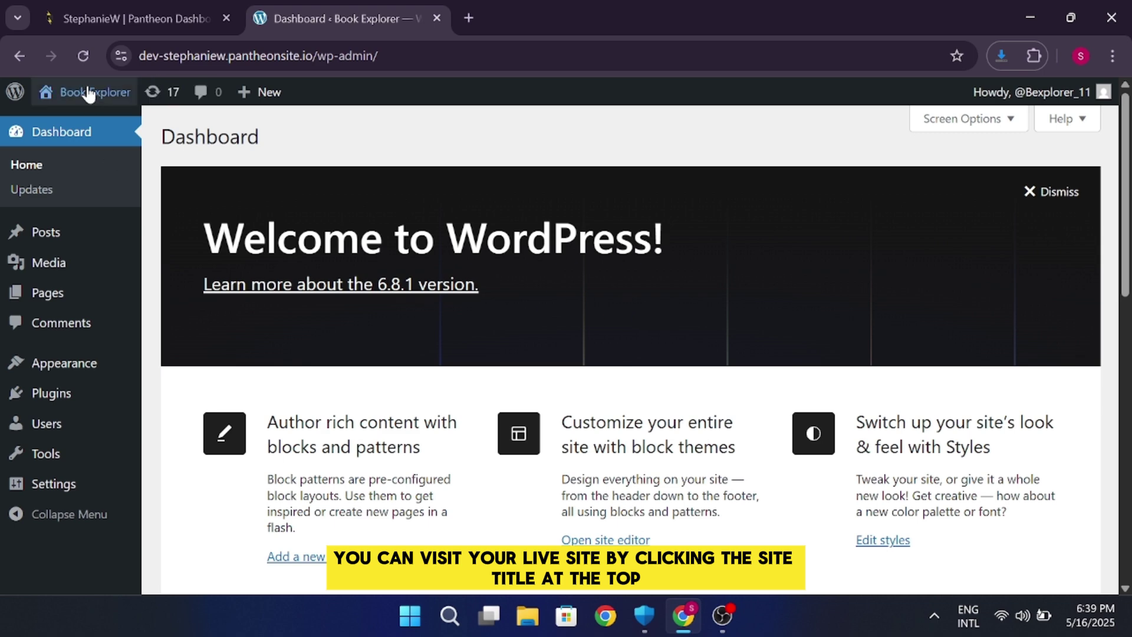
- Visit the live Book Explorer site and look over its Blog heading
mouse_move(89, 93)
left_click(69, 122)
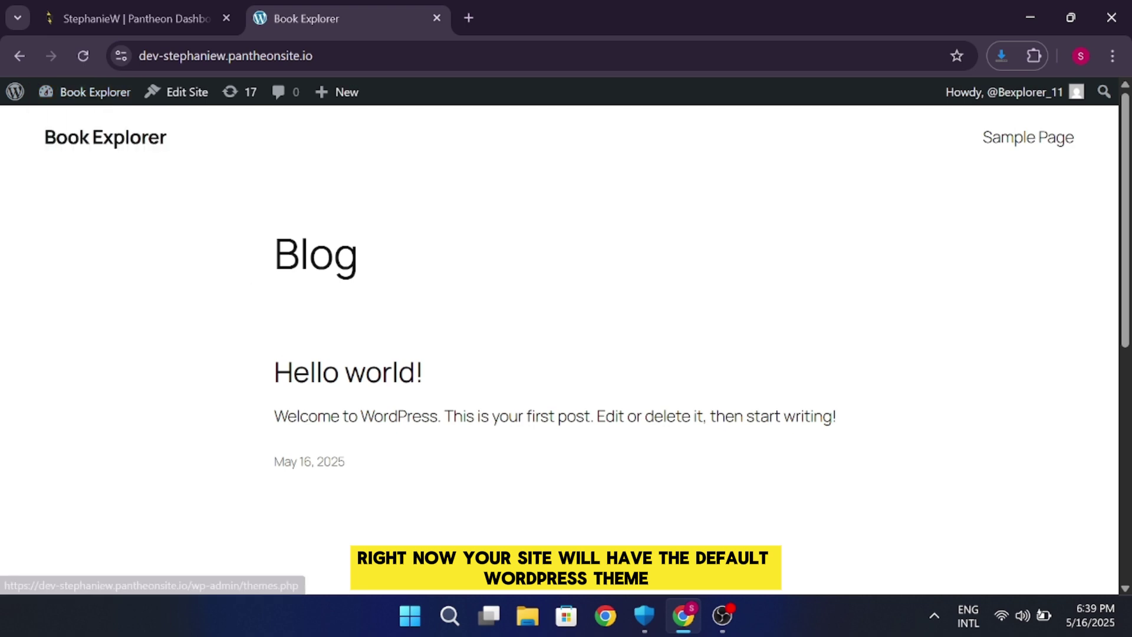
left_click_drag(274, 254, 384, 260)
left_click(384, 260)
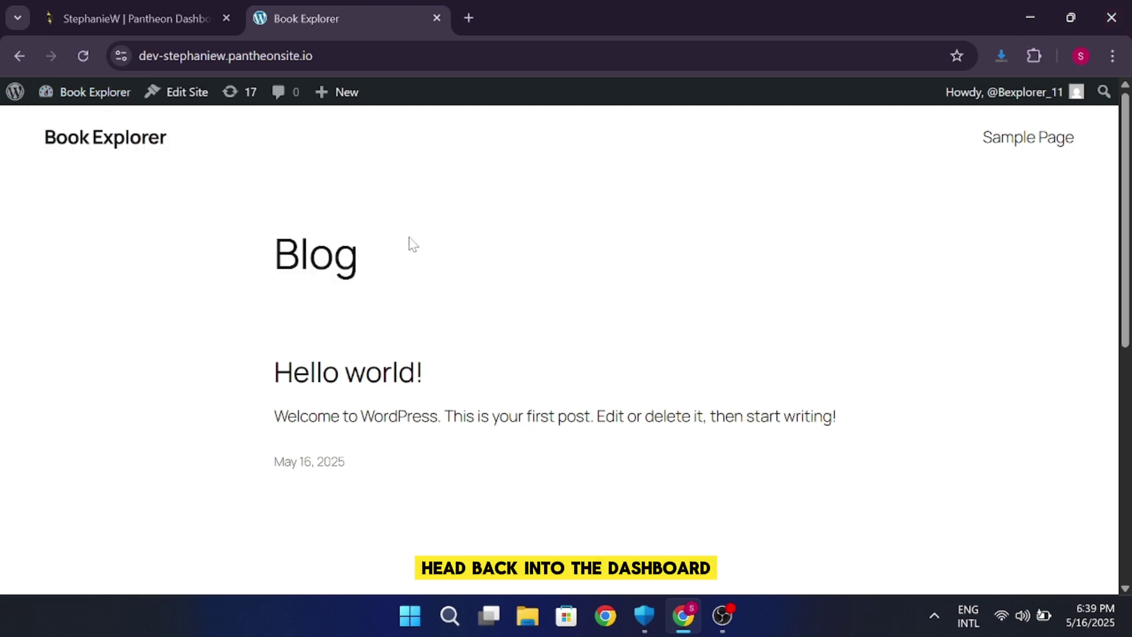
- Return to the admin Dashboard, check the installed themes, then open the Pages list
left_click(22, 61)
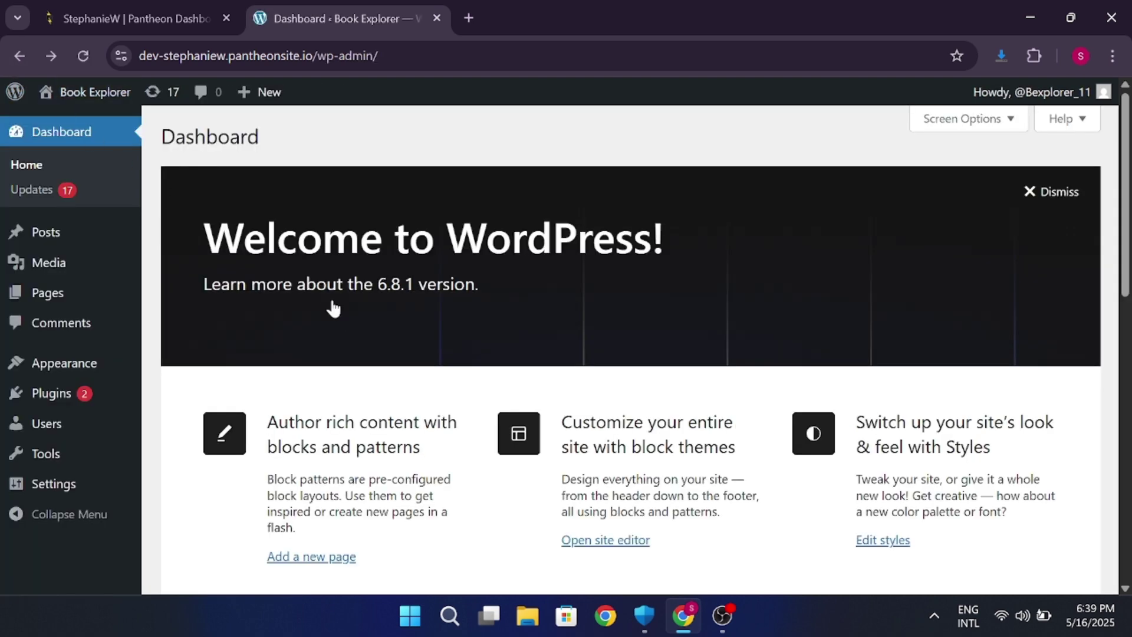
left_click(104, 361)
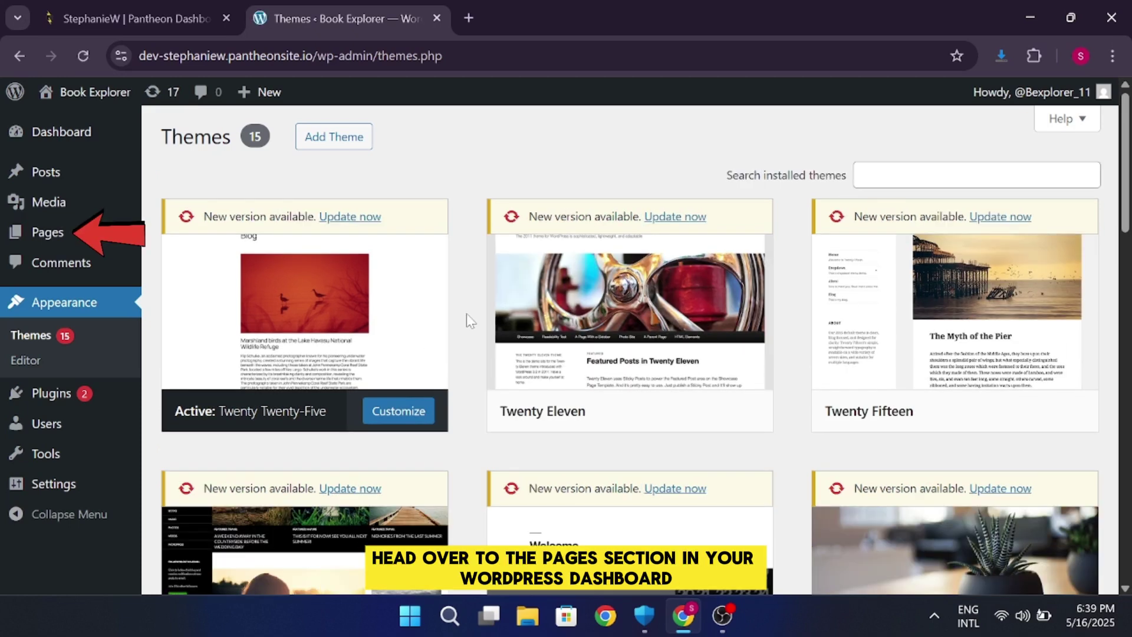
mouse_move(102, 421)
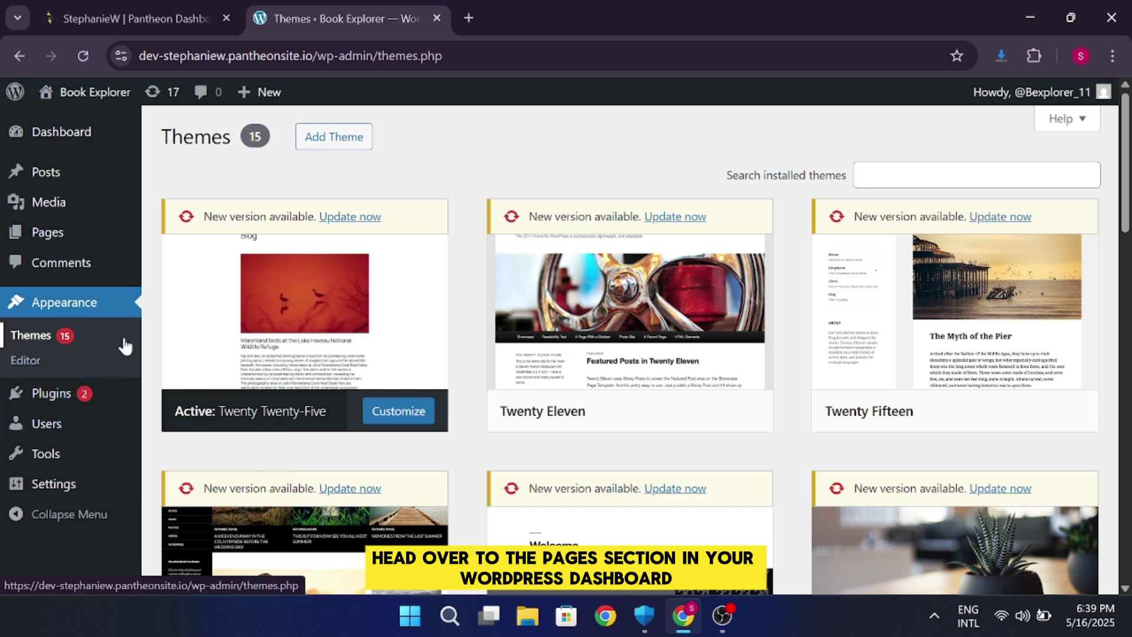
left_click(64, 234)
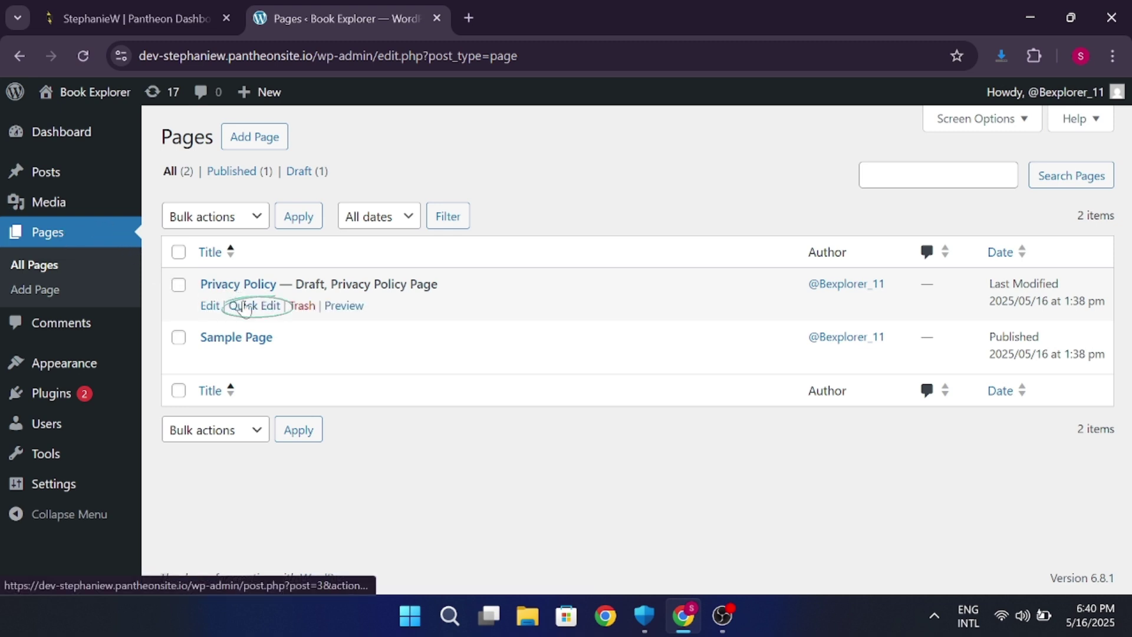
- Quick-edit the Privacy Policy page to title 'Home' and slug 'Home', then update it
left_click(243, 306)
key("ctrl+a")
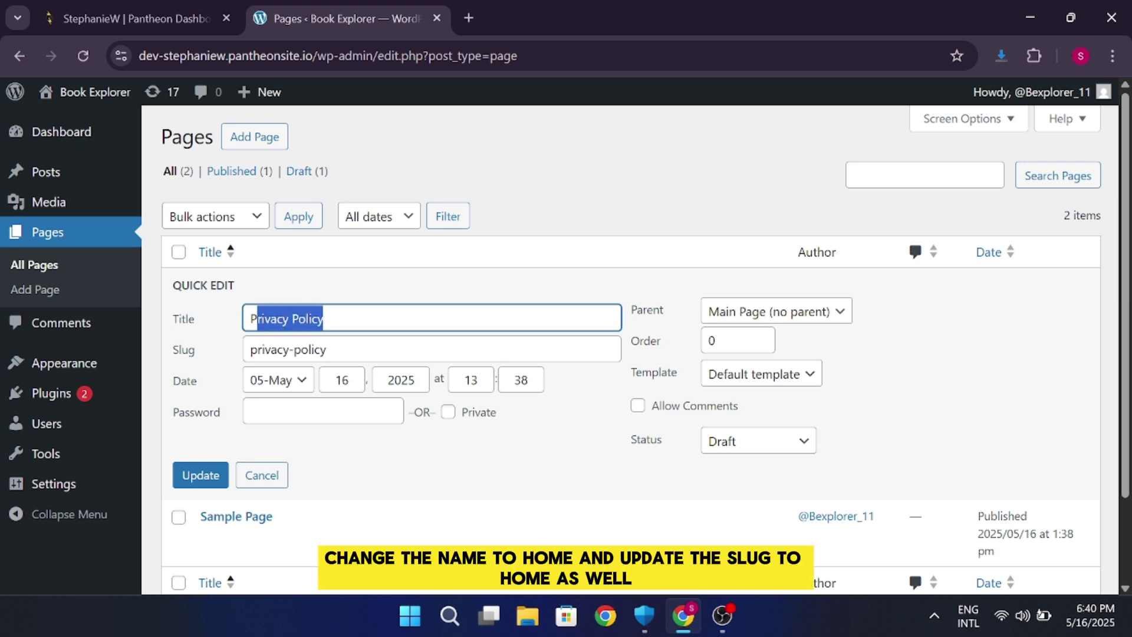
key("BackSpace")
type("Home")
key("Tab")
type("Hom")
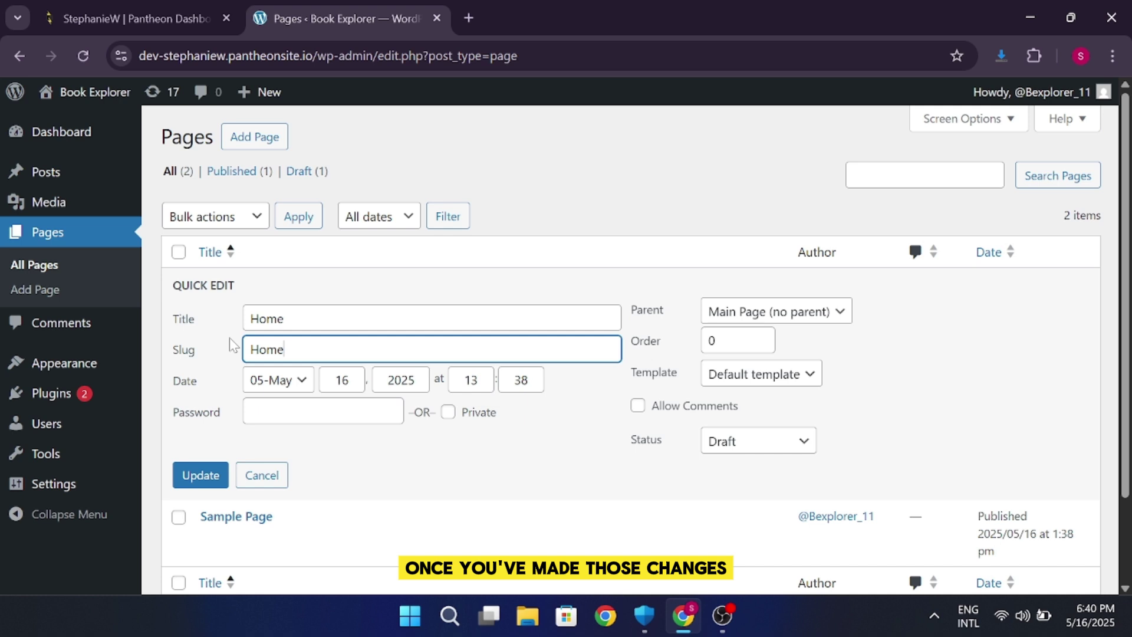
left_click(189, 478)
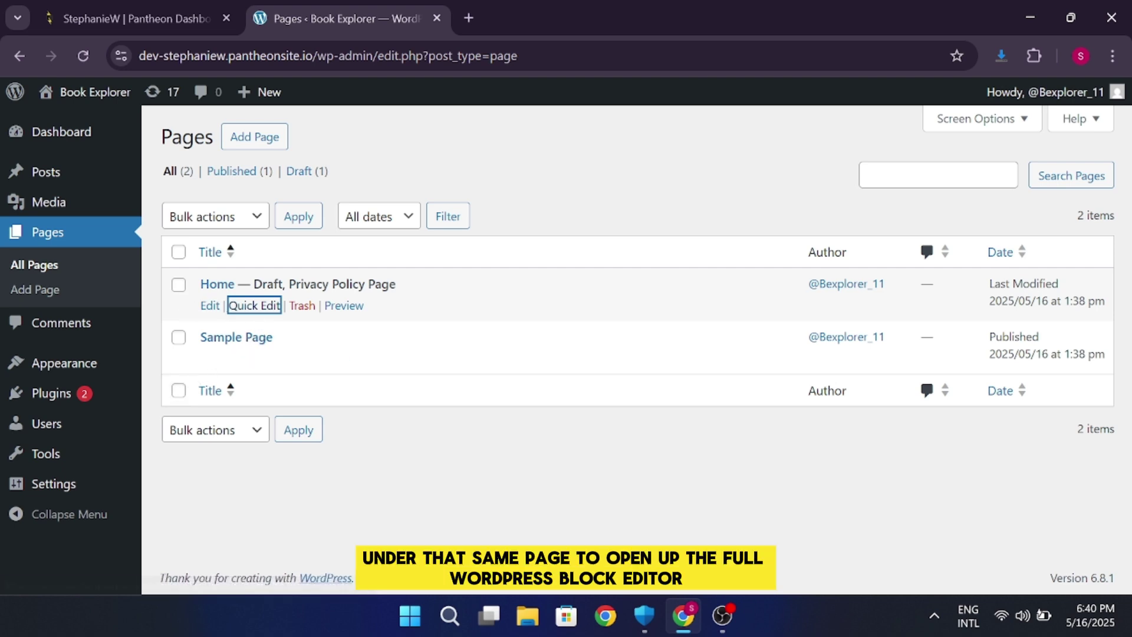
- Open the Home page in the full block editor and dismiss the welcome dialog
left_click(216, 306)
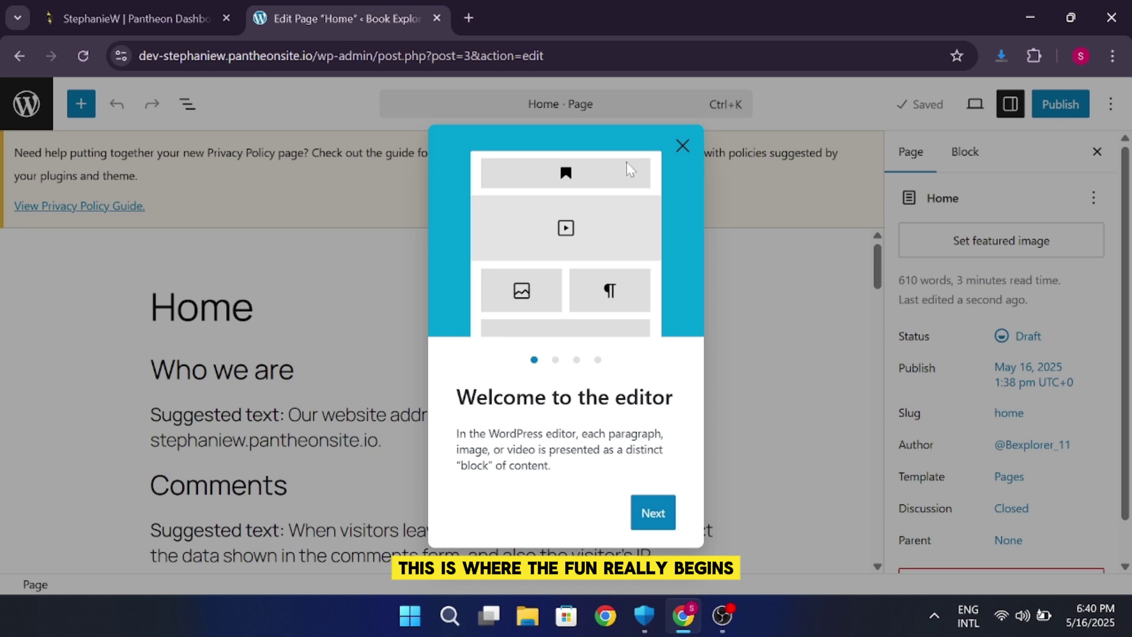
left_click(681, 144)
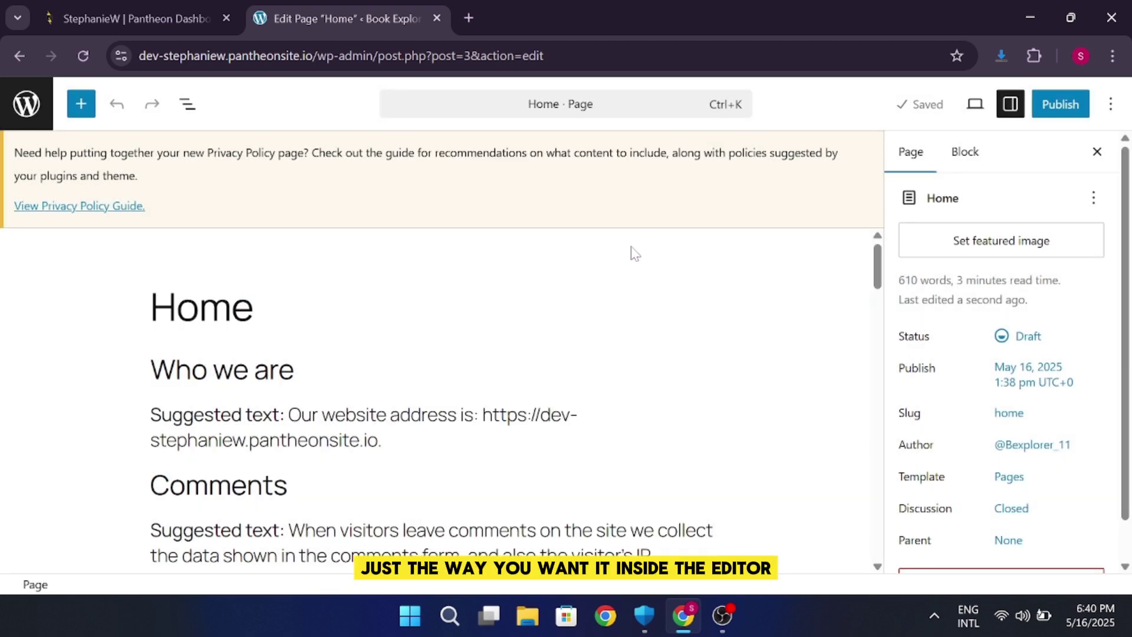
scroll(607, 283, "down", 2)
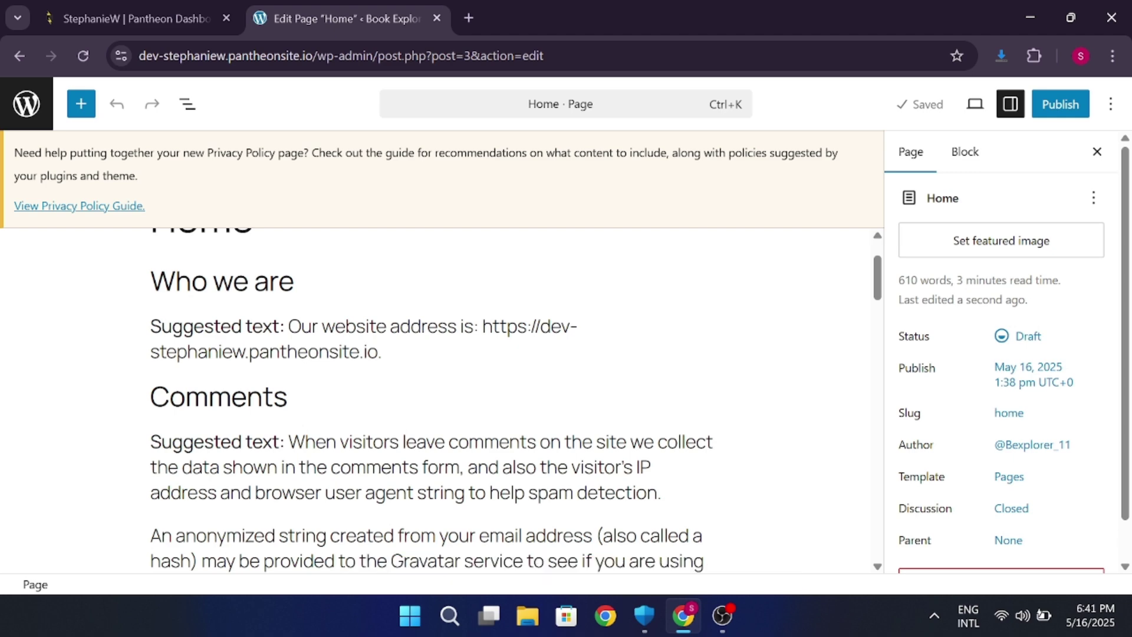
scroll(609, 281, "up", 2)
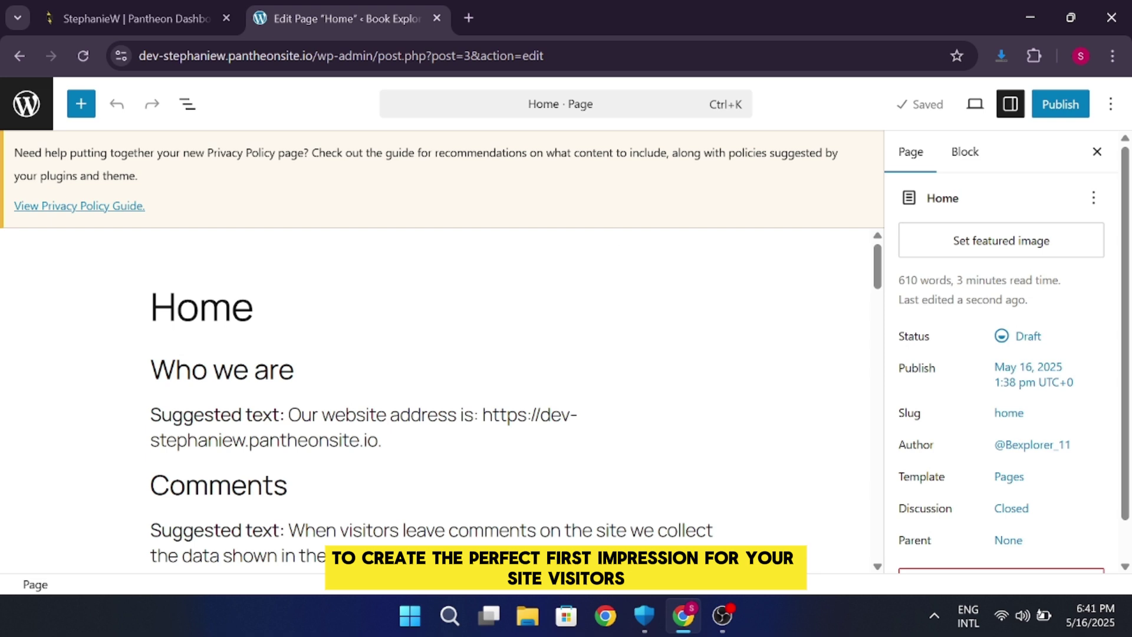
- Delete the 'Our website address' paragraph under the Who we are heading
left_click(346, 414)
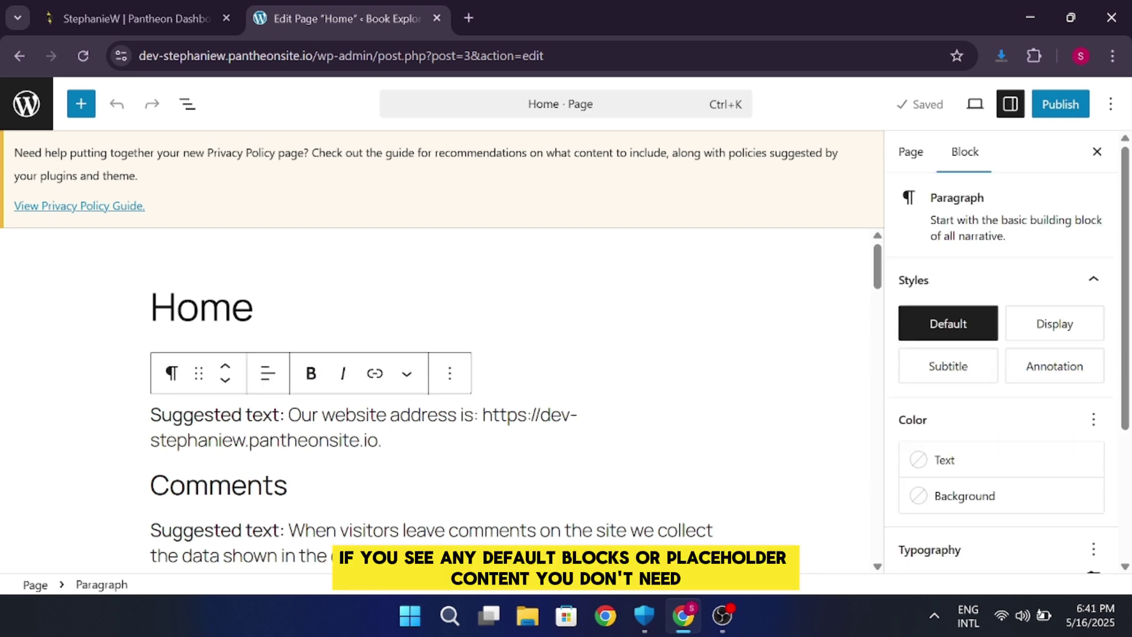
left_click_drag(382, 439, 144, 421)
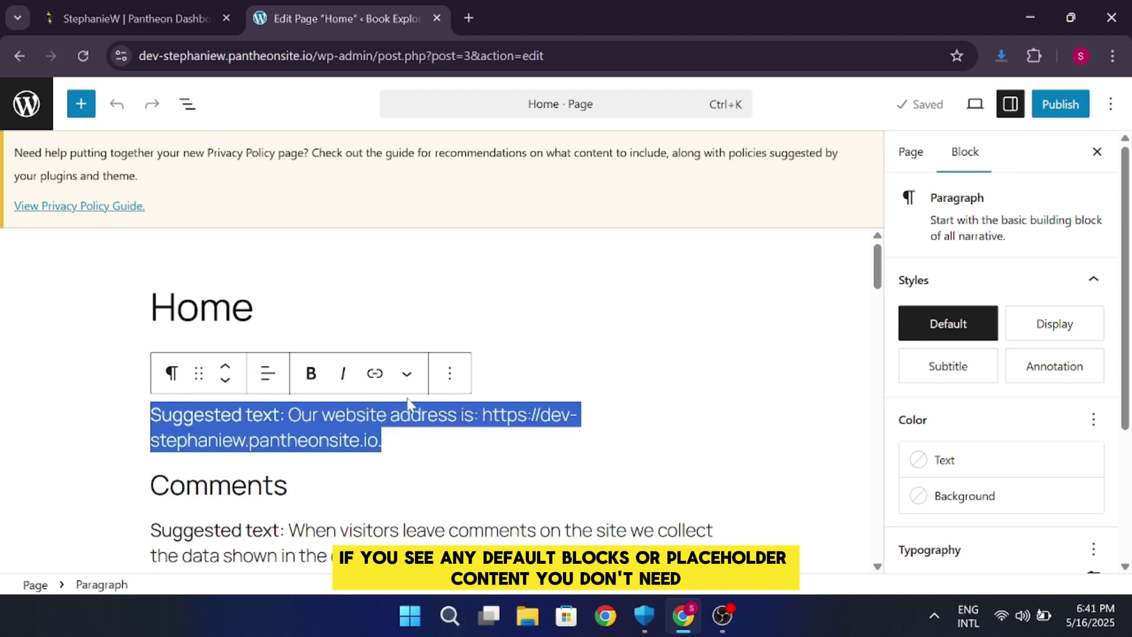
left_click(450, 373)
scroll(480, 306, "down", 4)
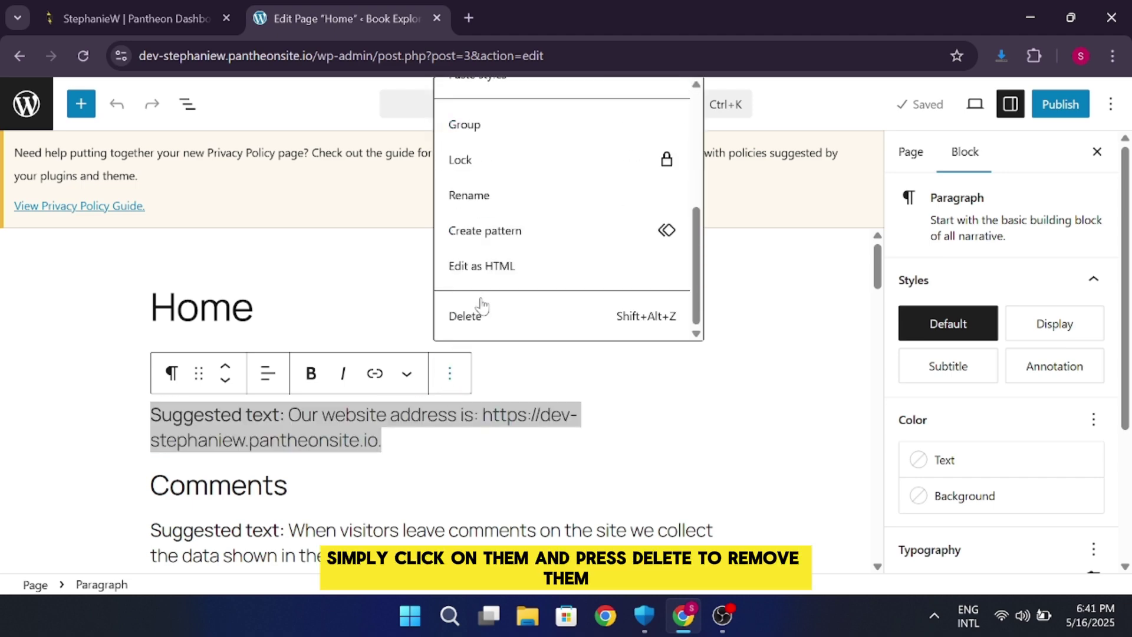
left_click(478, 316)
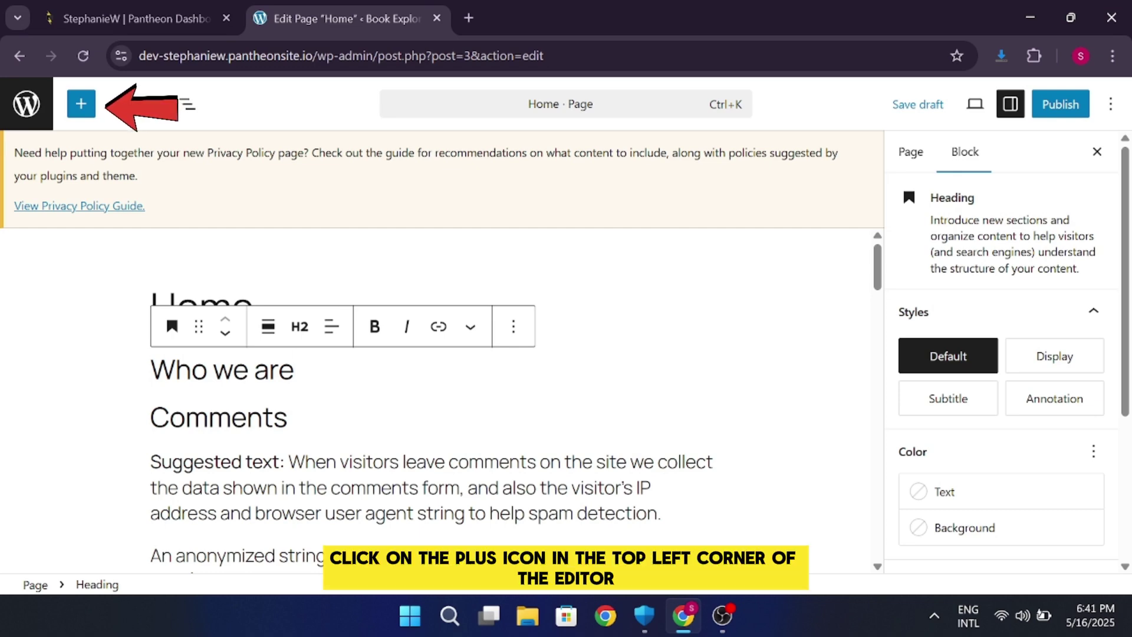
- Insert an empty Image block below the Who we are heading
left_click(86, 115)
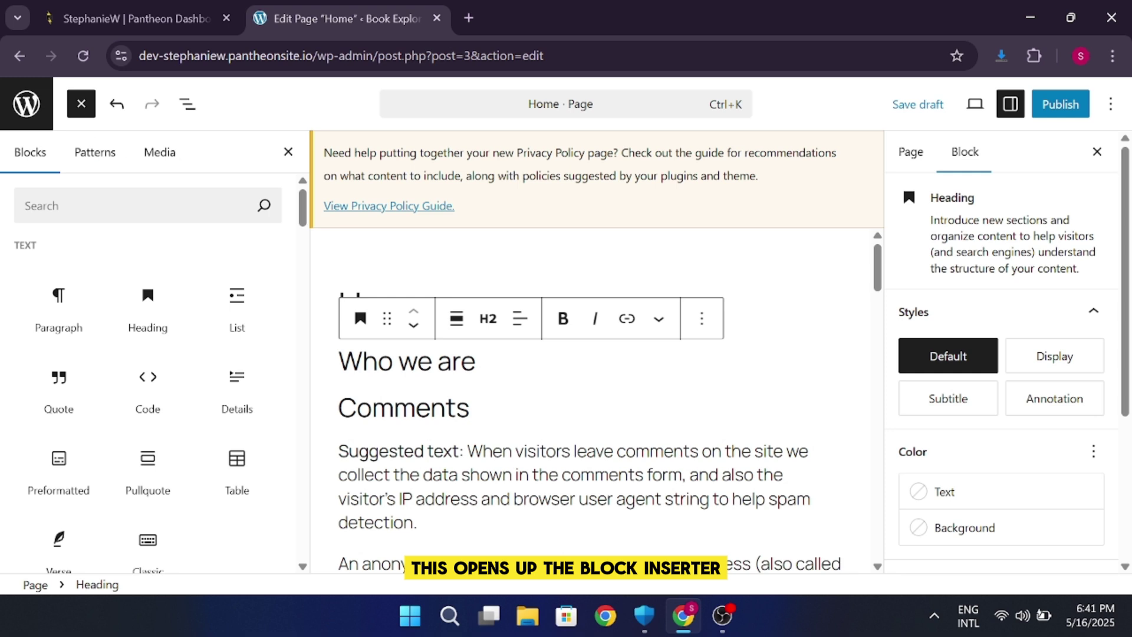
scroll(129, 262, "down", 2)
mouse_move(125, 258)
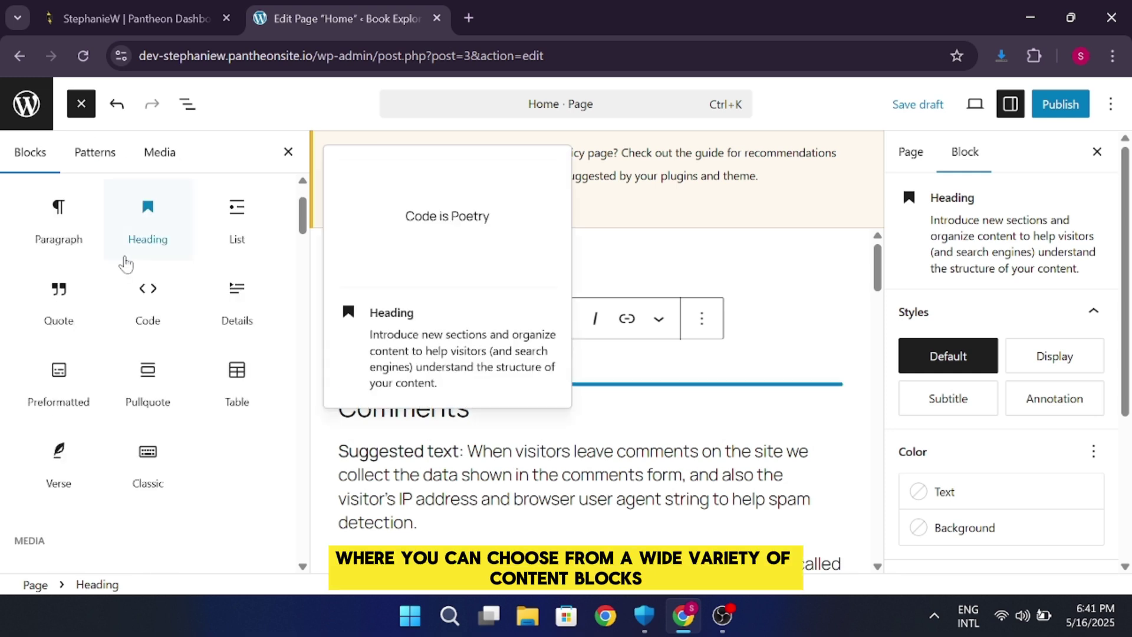
mouse_move(83, 273)
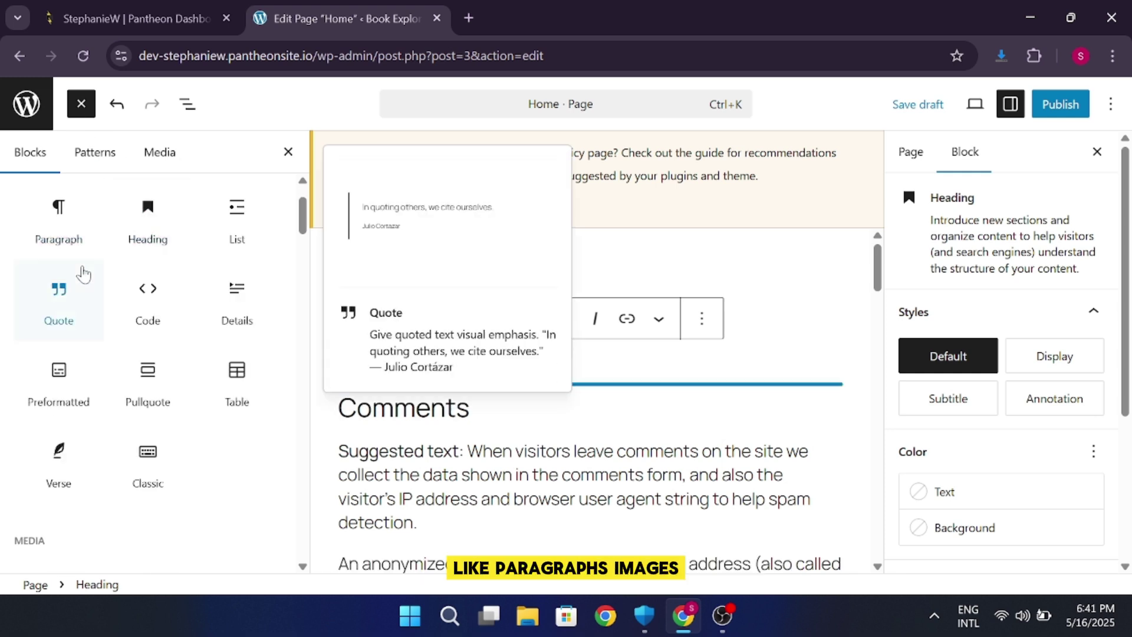
mouse_move(150, 433)
scroll(149, 433, "down", 2)
scroll(150, 439, "down", 2)
mouse_move(68, 449)
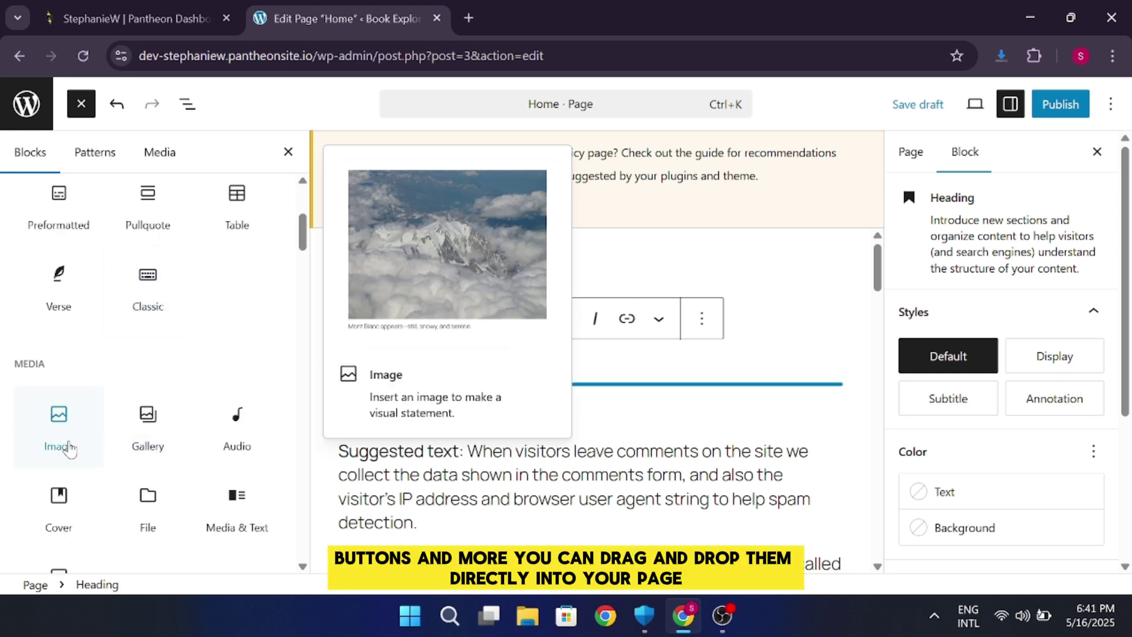
left_click(69, 448)
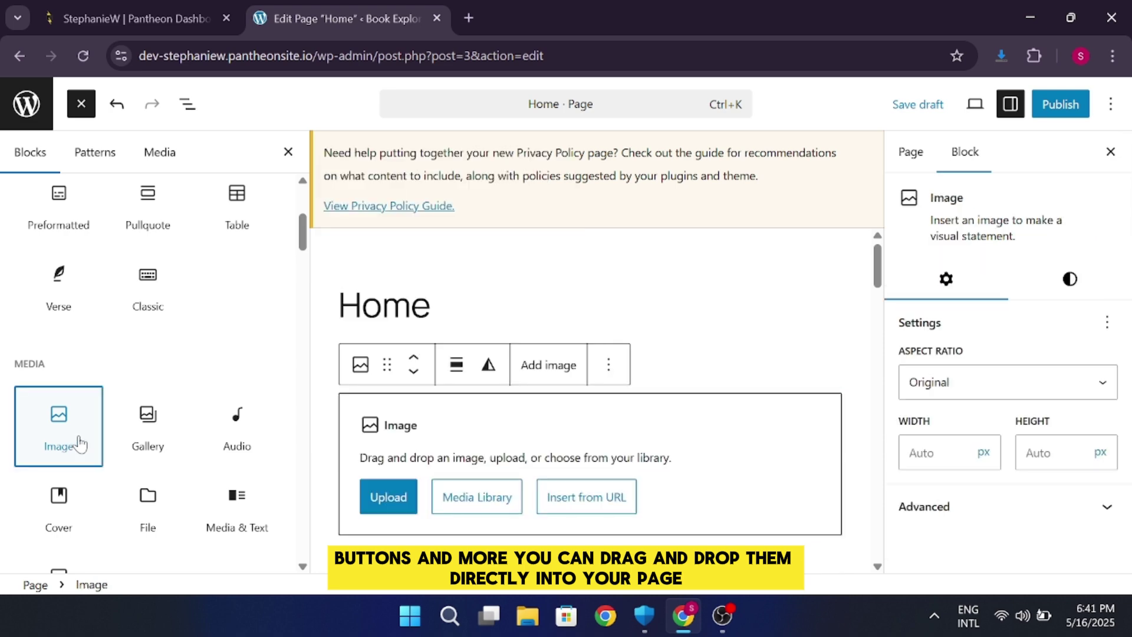
mouse_move(200, 404)
mouse_move(100, 443)
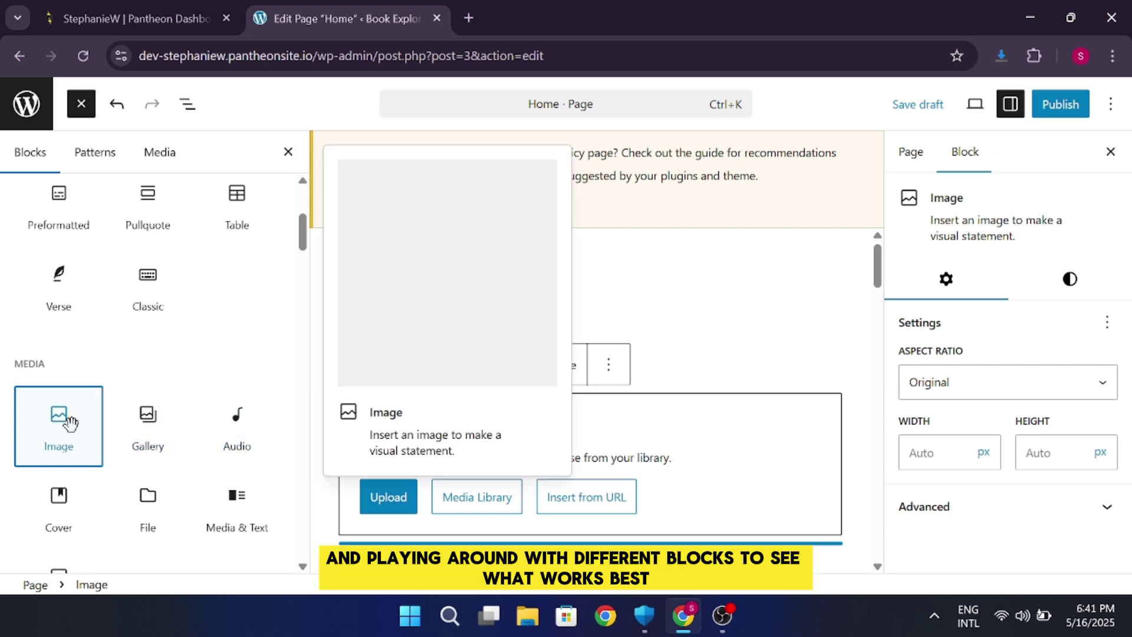
left_click(431, 305)
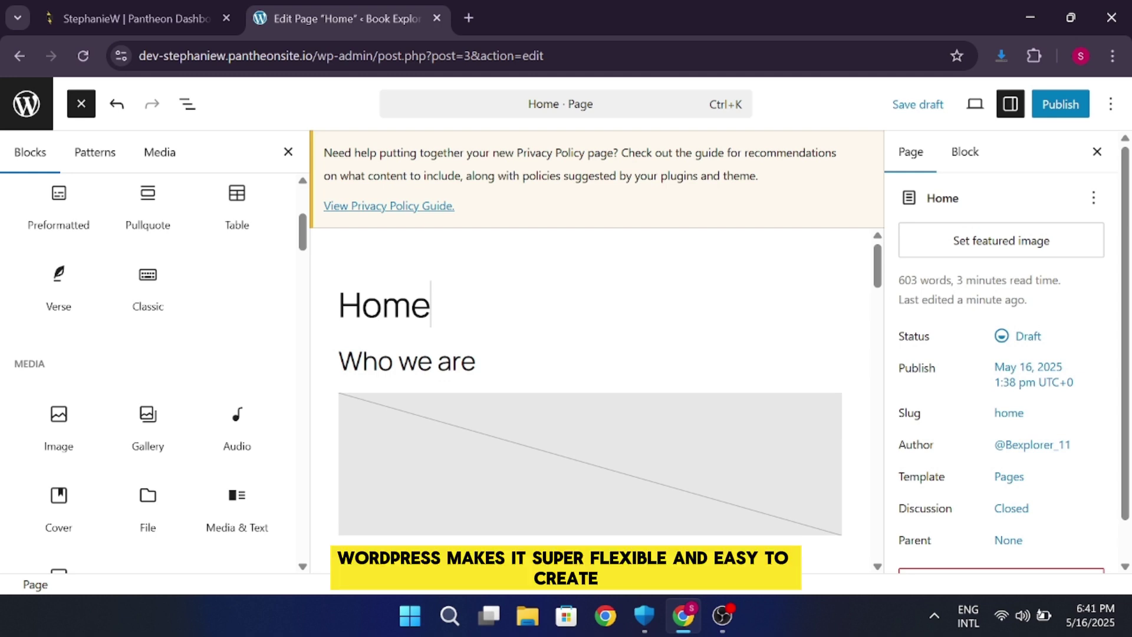
left_click(613, 453)
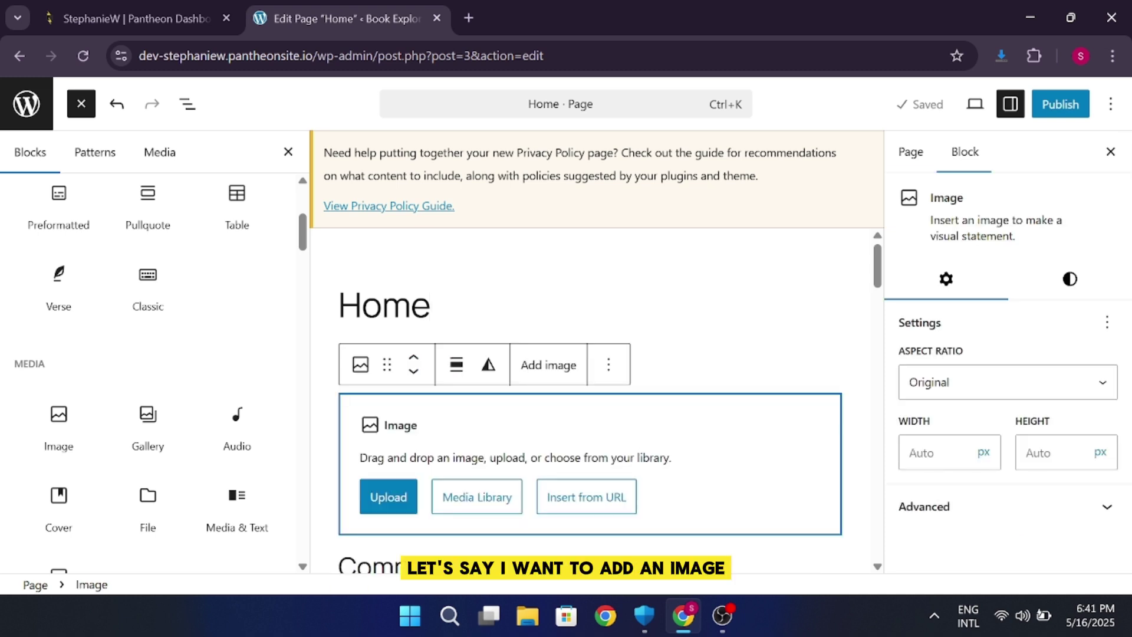
- Upload the squirrel photo from Downloads into the Image block
left_click(411, 494)
scroll(59, 224, "up", 3)
left_click(69, 202)
left_click(294, 271)
left_click(409, 393)
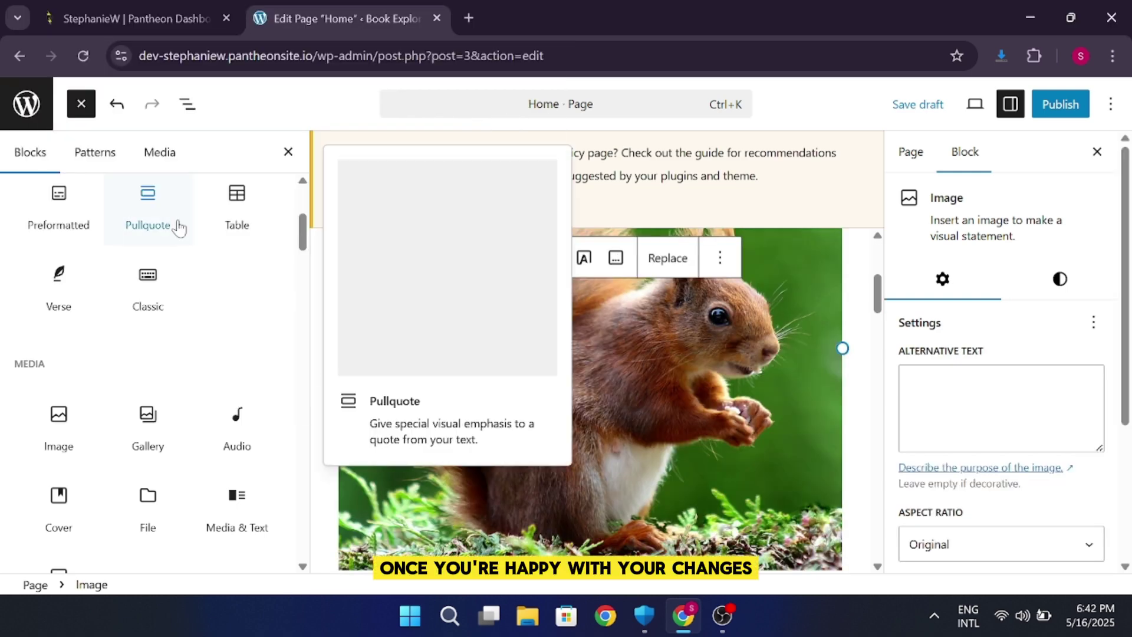
left_click(288, 152)
- Hide the settings sidebar, save the Home page draft and publish it
left_click(1096, 152)
scroll(911, 325, "up", 3)
left_click(917, 104)
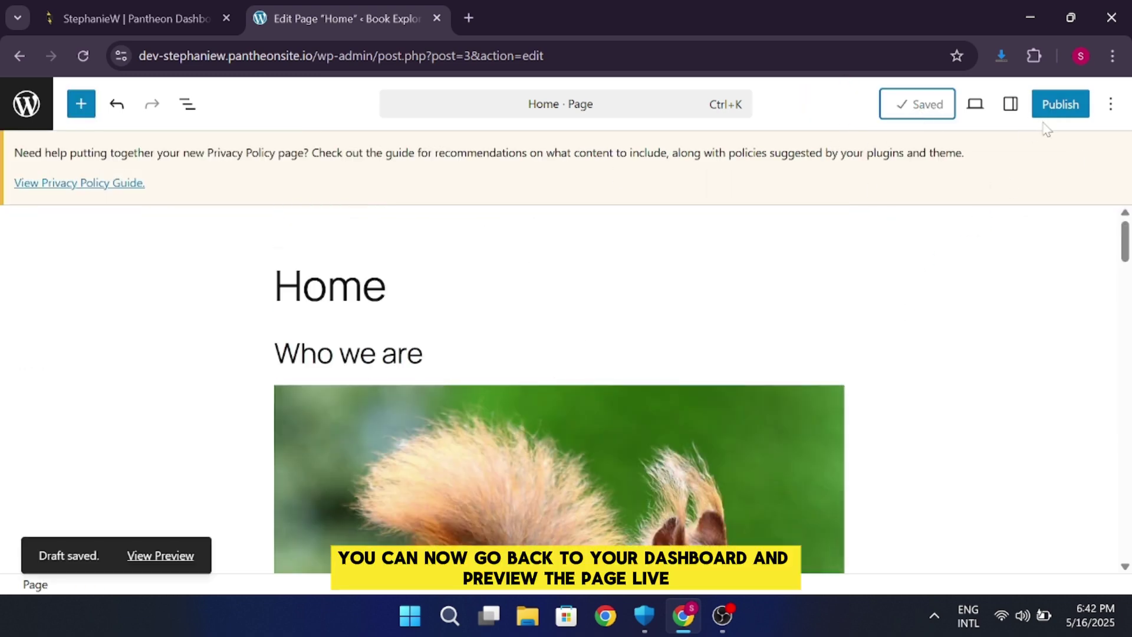
left_click(1055, 115)
left_click(1056, 118)
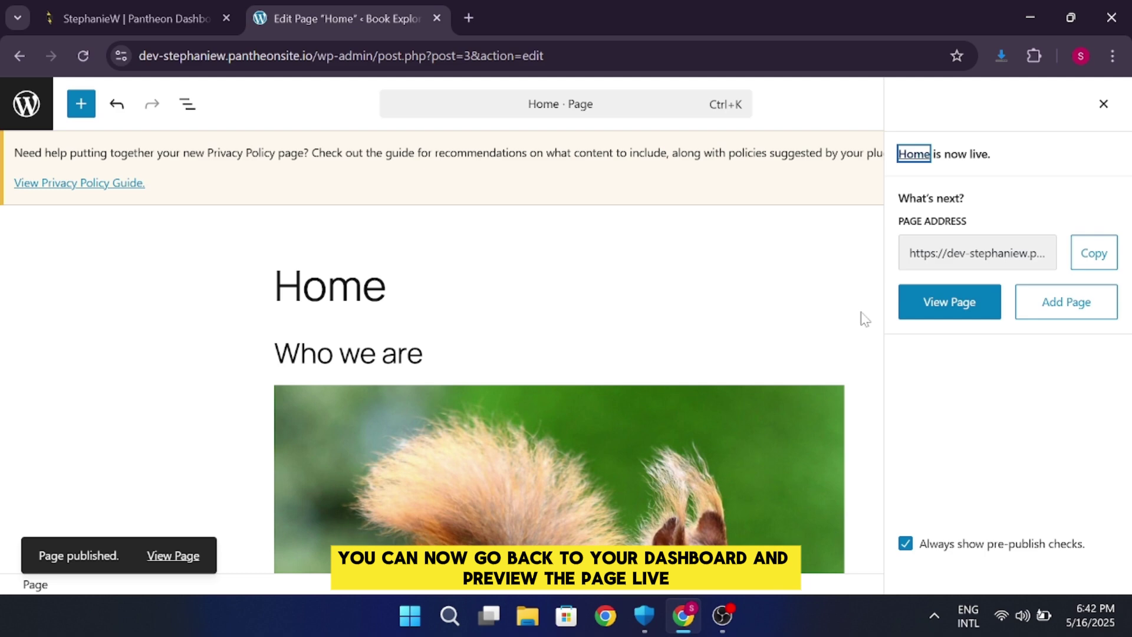
- View the live Home page and scroll through it to check the squirrel photo
left_click(921, 316)
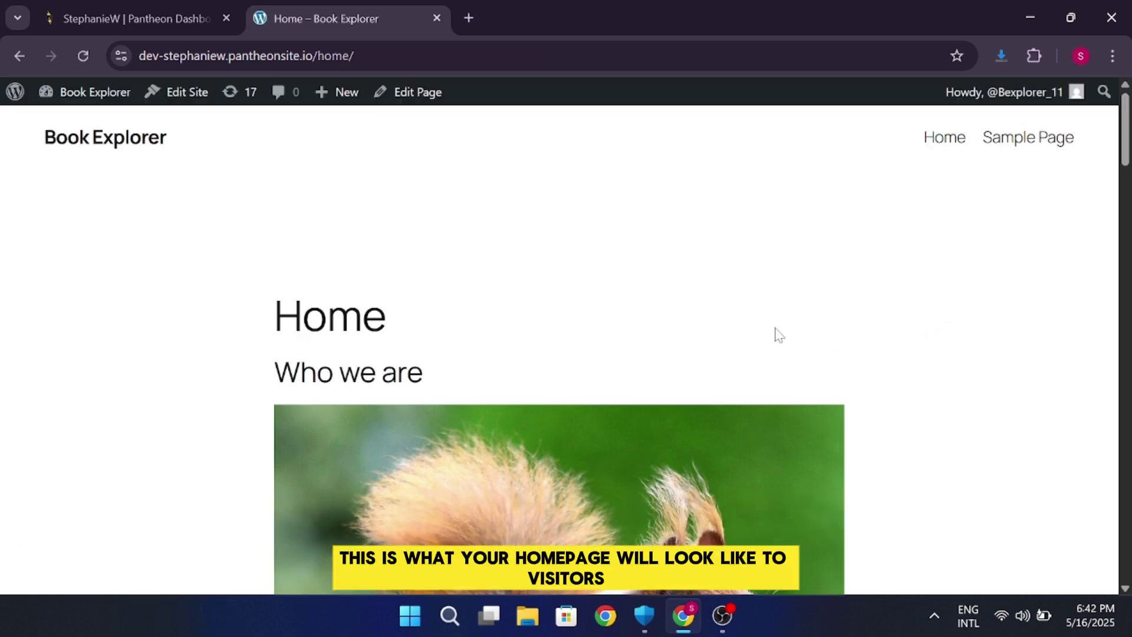
scroll(879, 309, "down", 10)
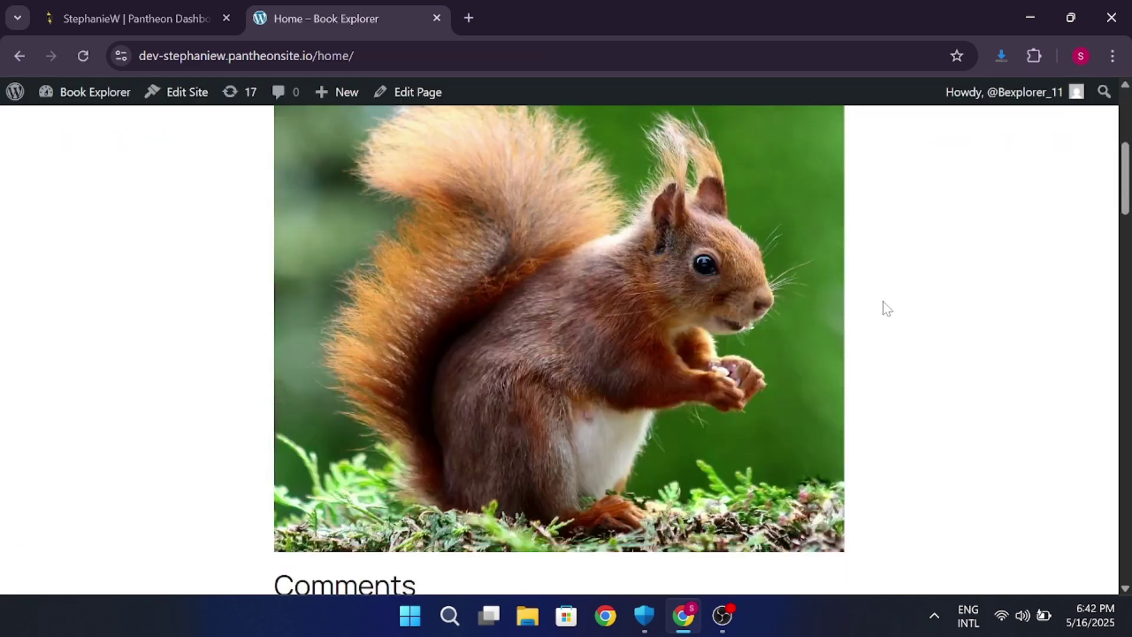
scroll(882, 308, "down", 18)
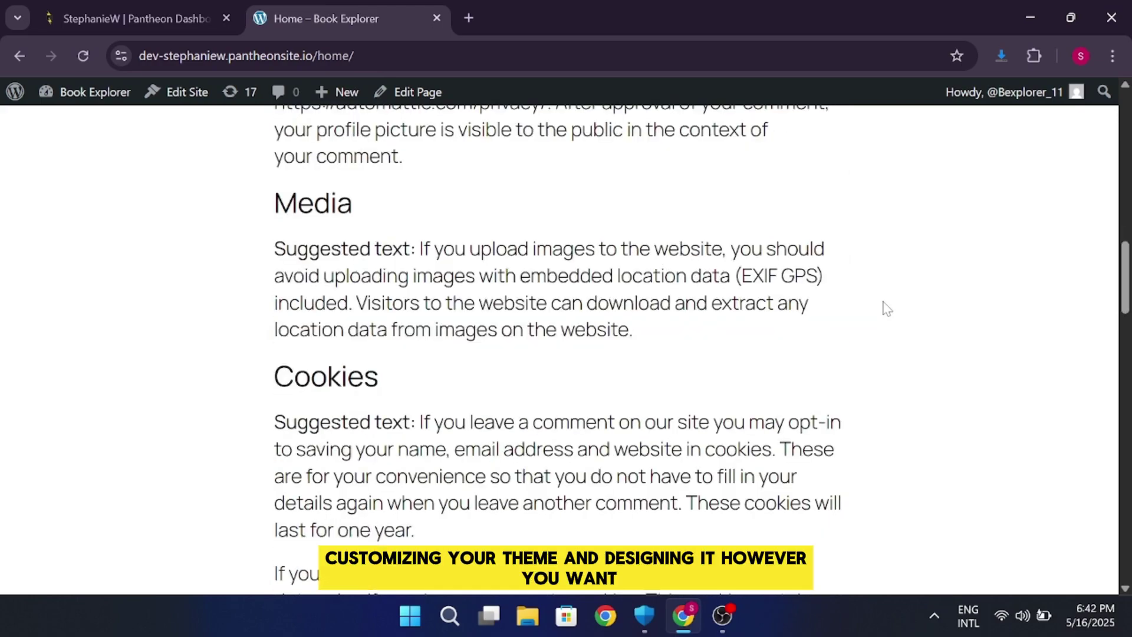
scroll(882, 308, "down", 15)
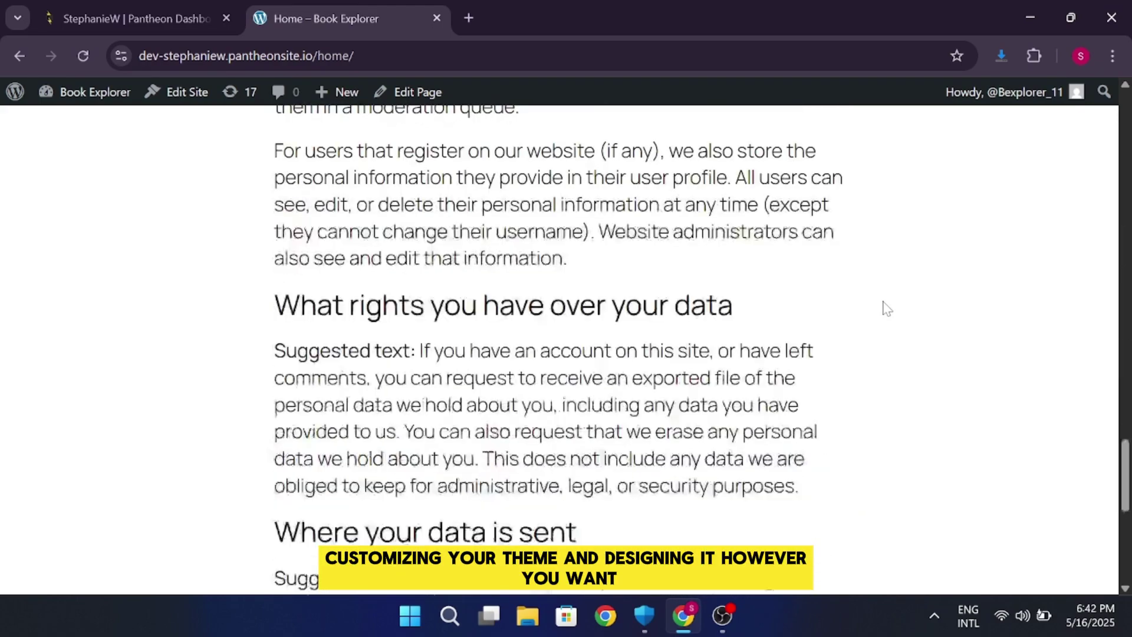
scroll(882, 308, "up", 8)
scroll(883, 309, "up", 20)
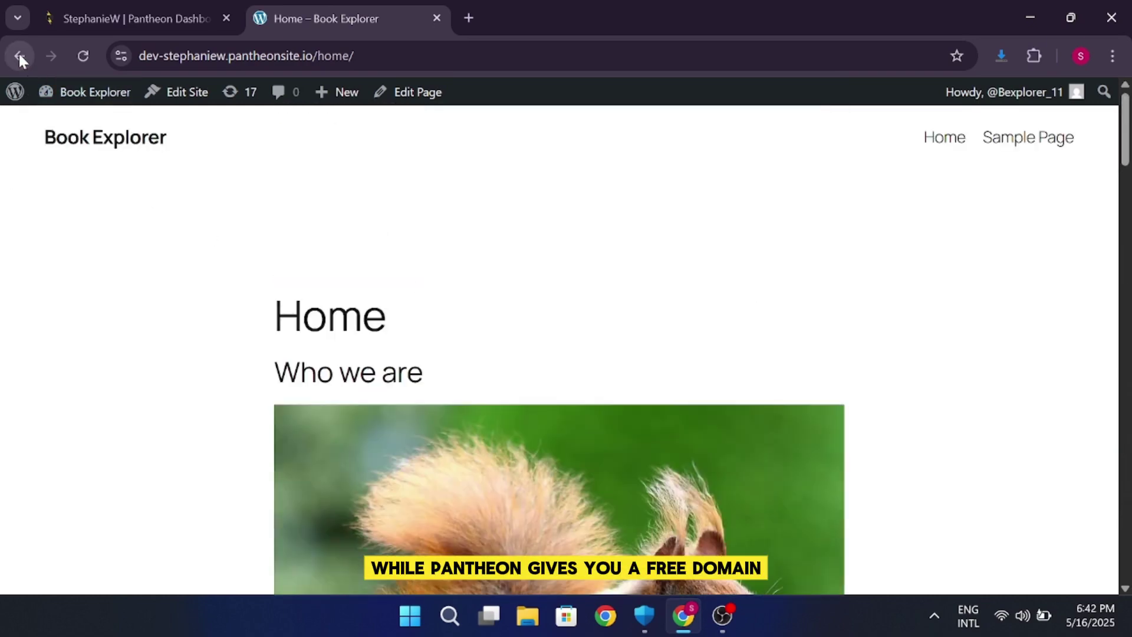
left_click(19, 53)
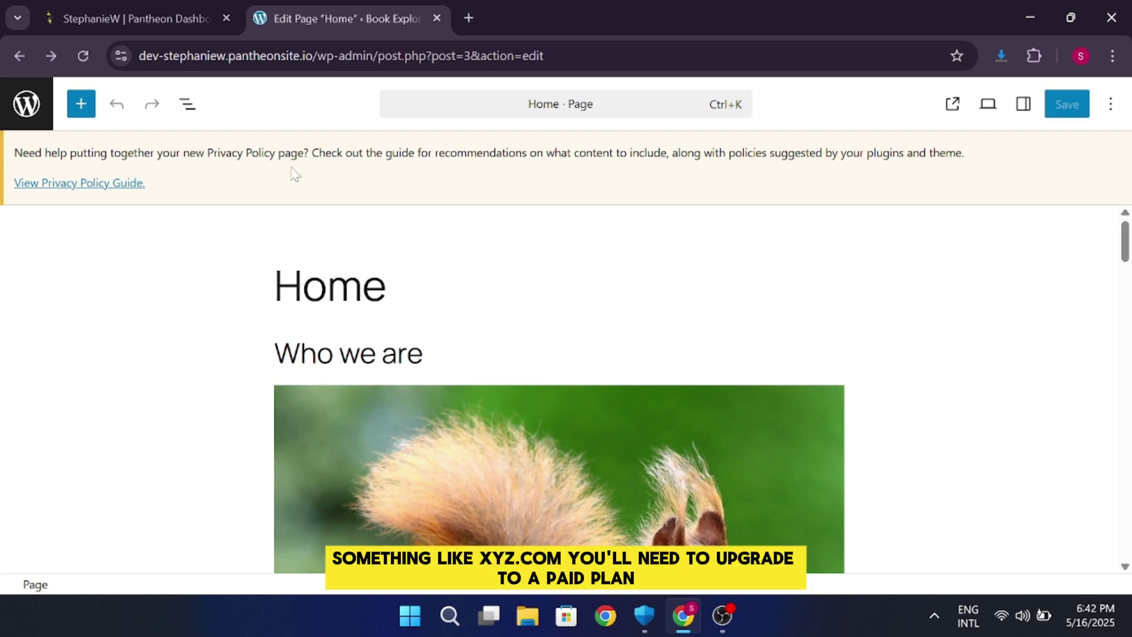
scroll(416, 242, "down", 2)
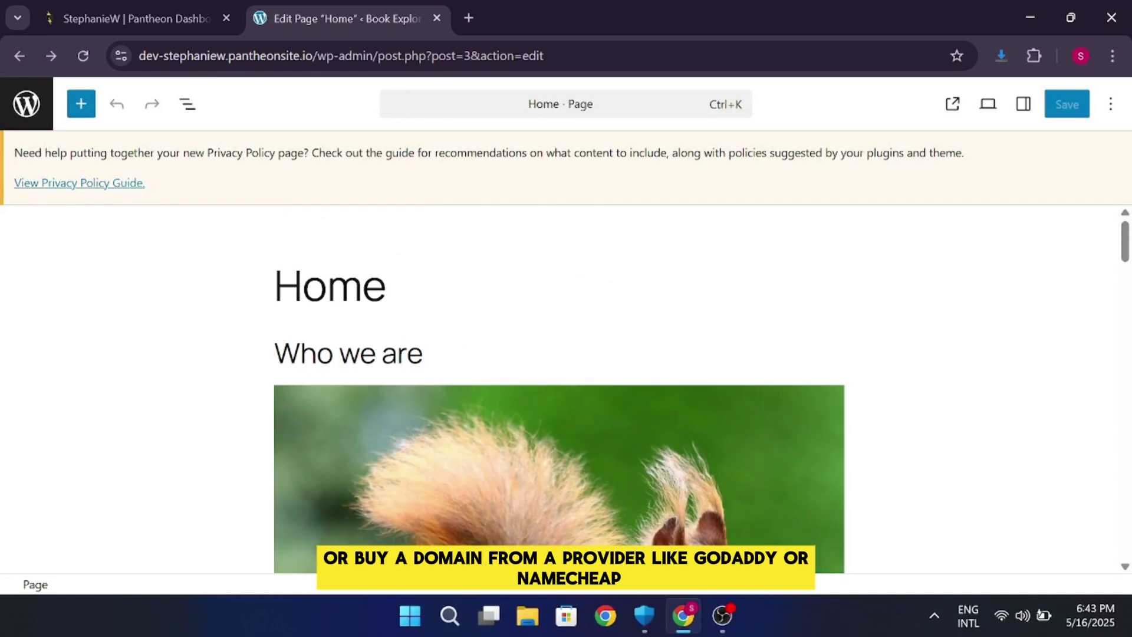
left_click(386, 284)
key("shift+Left")
key("shift+Left")
key("shift+Left")
key("Left")
key("ctrl+a")
key("Right")
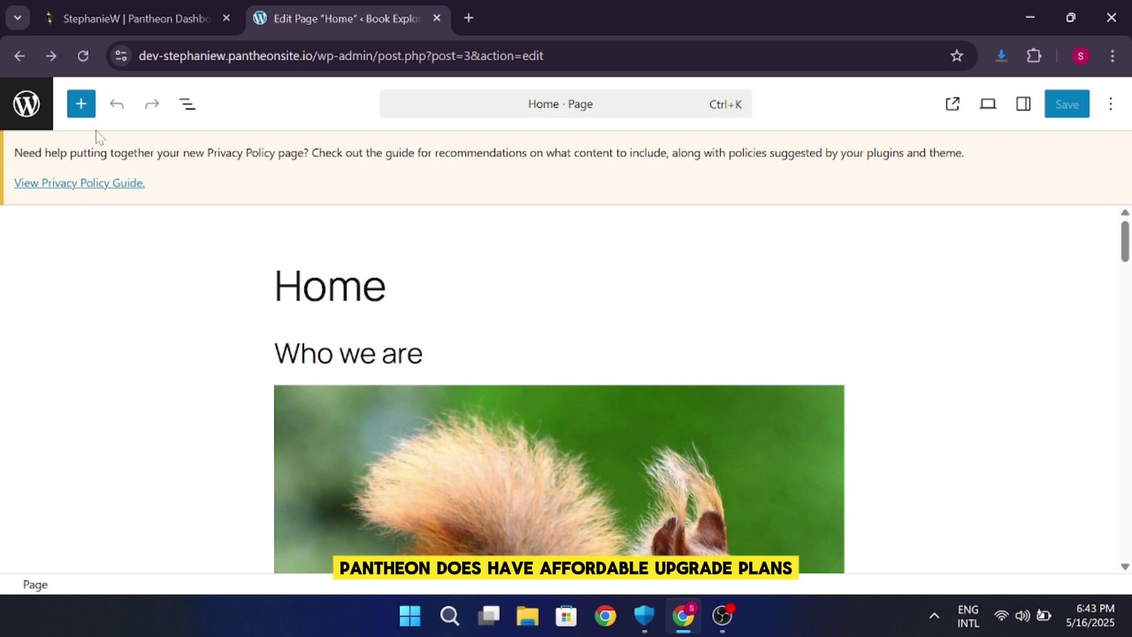
- Add a new empty heading at the end of the page, set to a smaller level
left_click(81, 105)
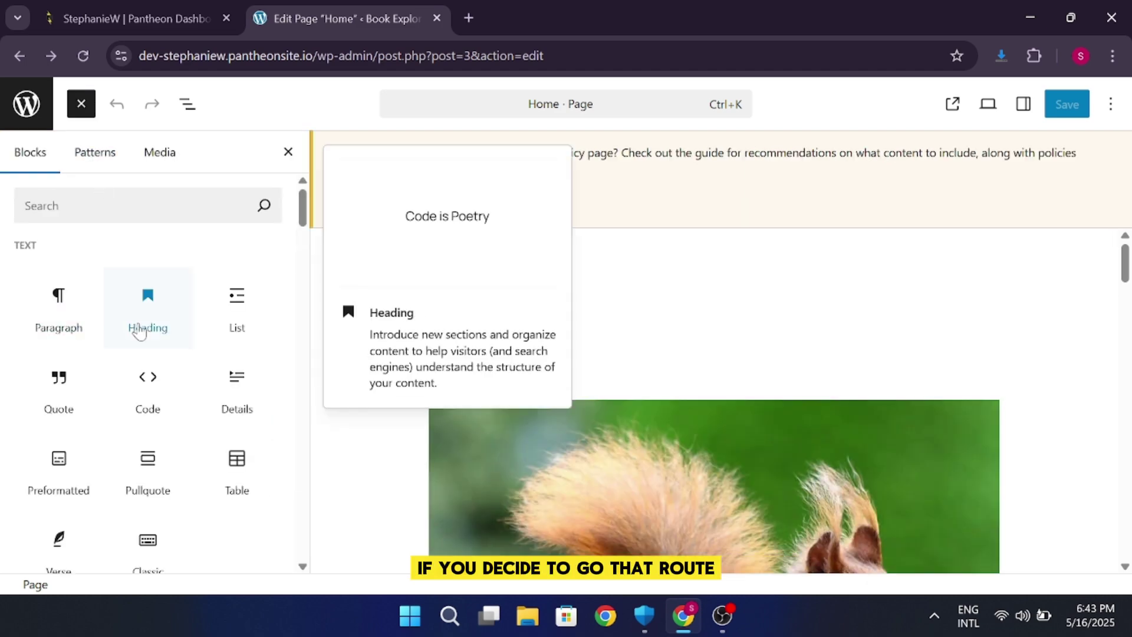
left_click(144, 327)
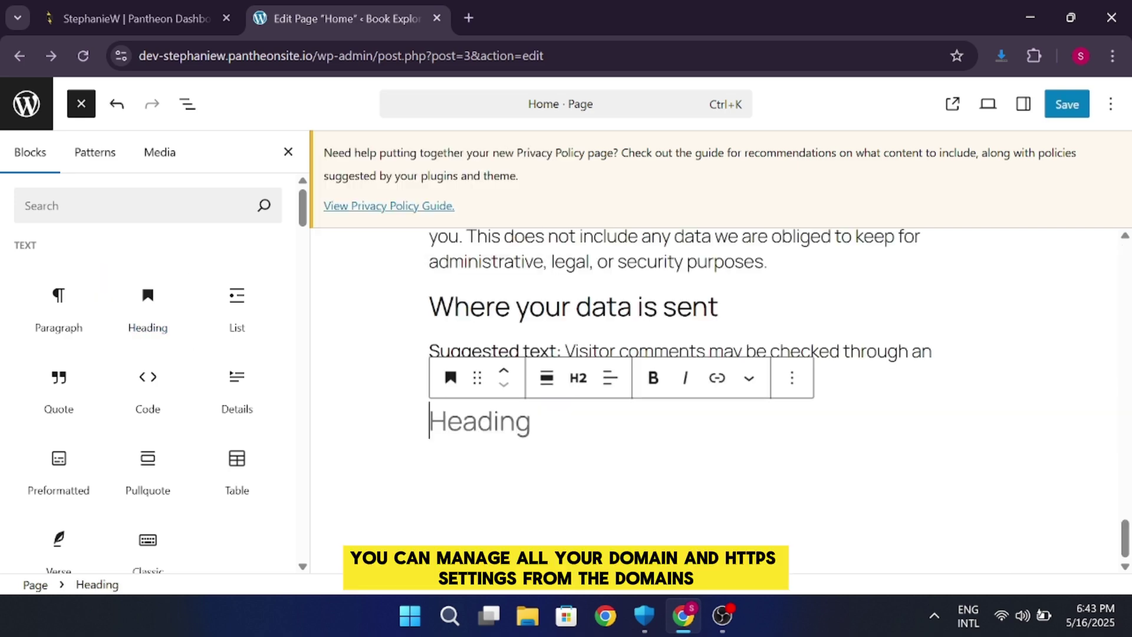
left_click(578, 378)
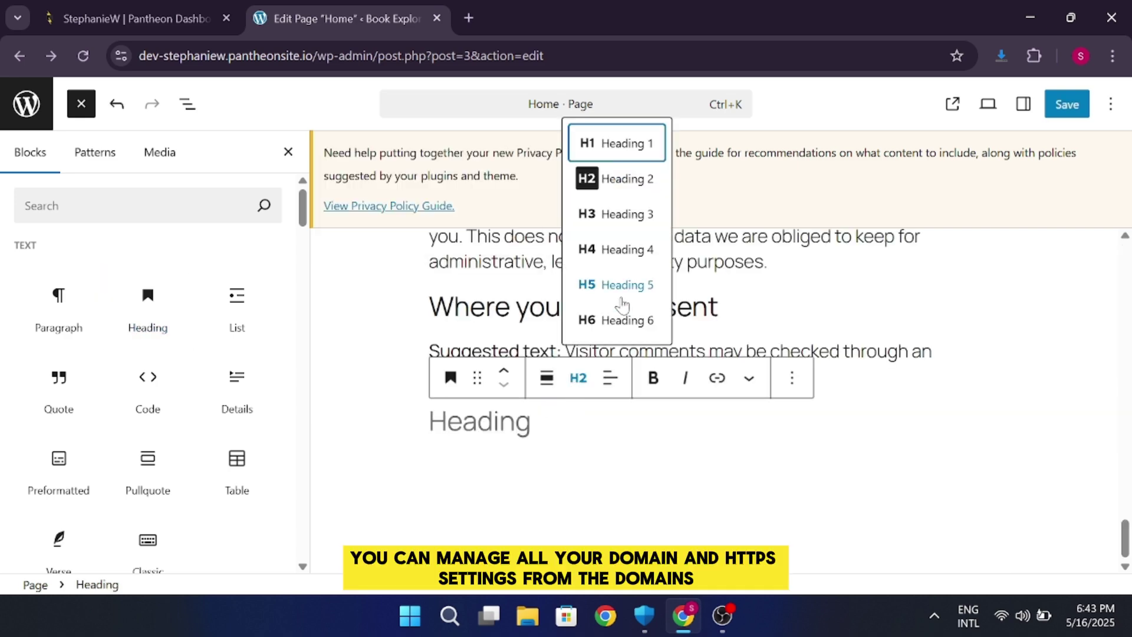
left_click(607, 319)
- Add a blank paragraph below the new heading, then scroll back to the top
left_click(638, 452)
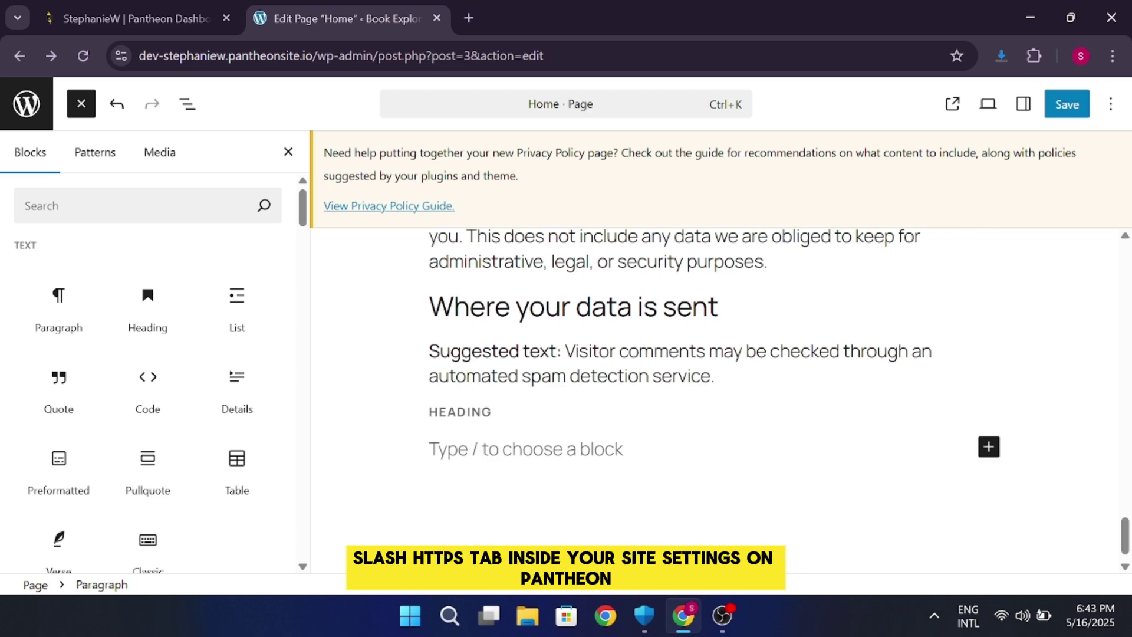
left_click(989, 447)
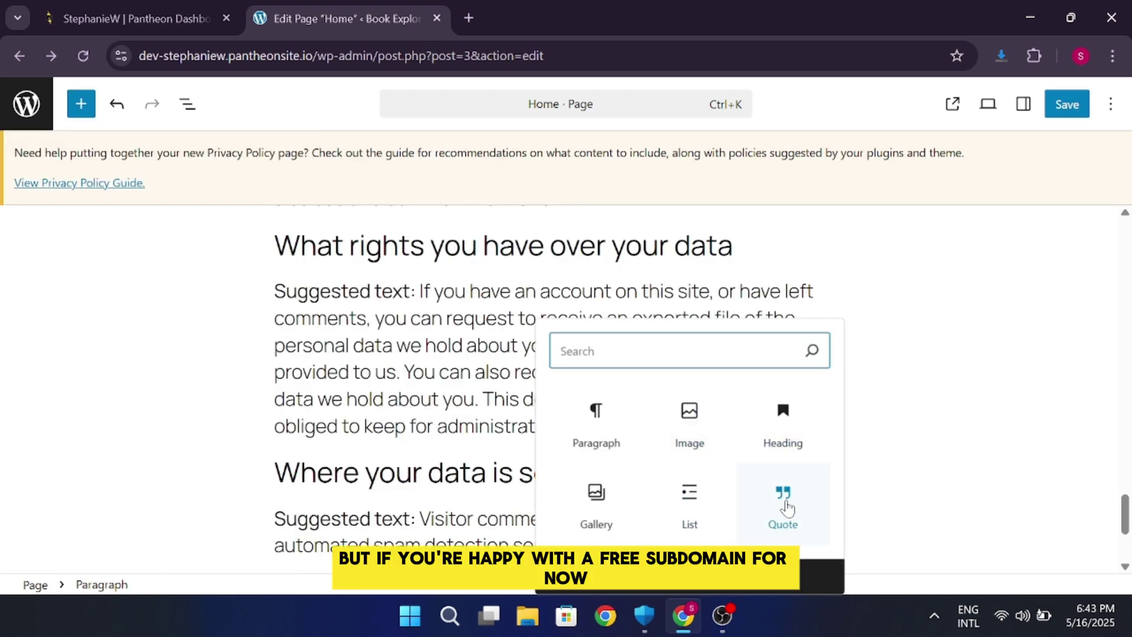
left_click(961, 472)
scroll(970, 448, "up", 4)
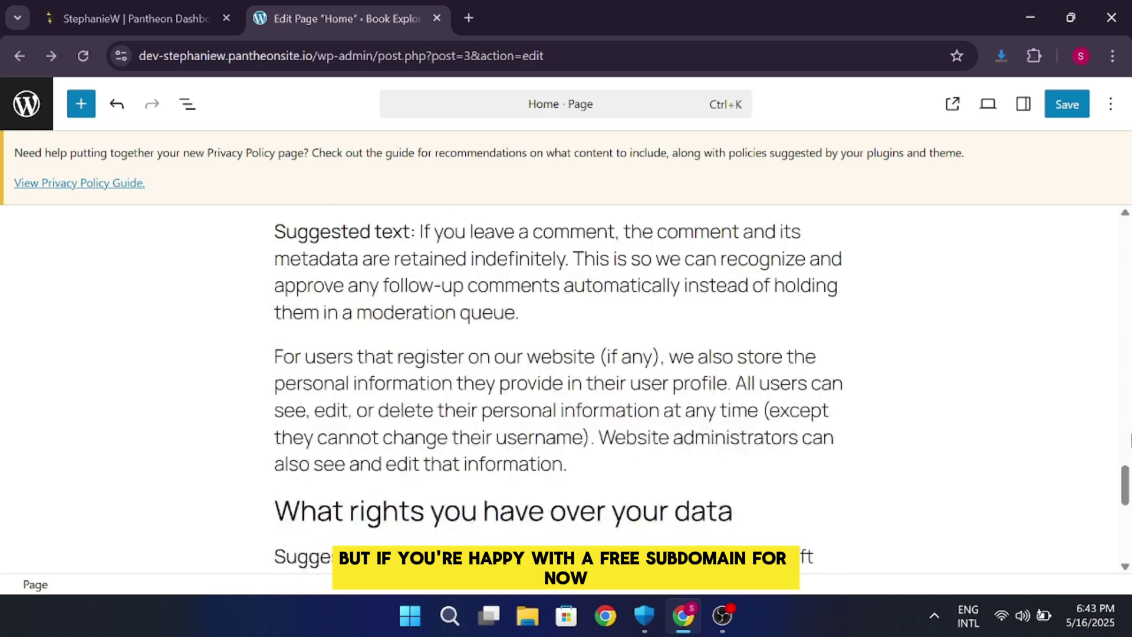
left_click_drag(1123, 478, 1090, 231)
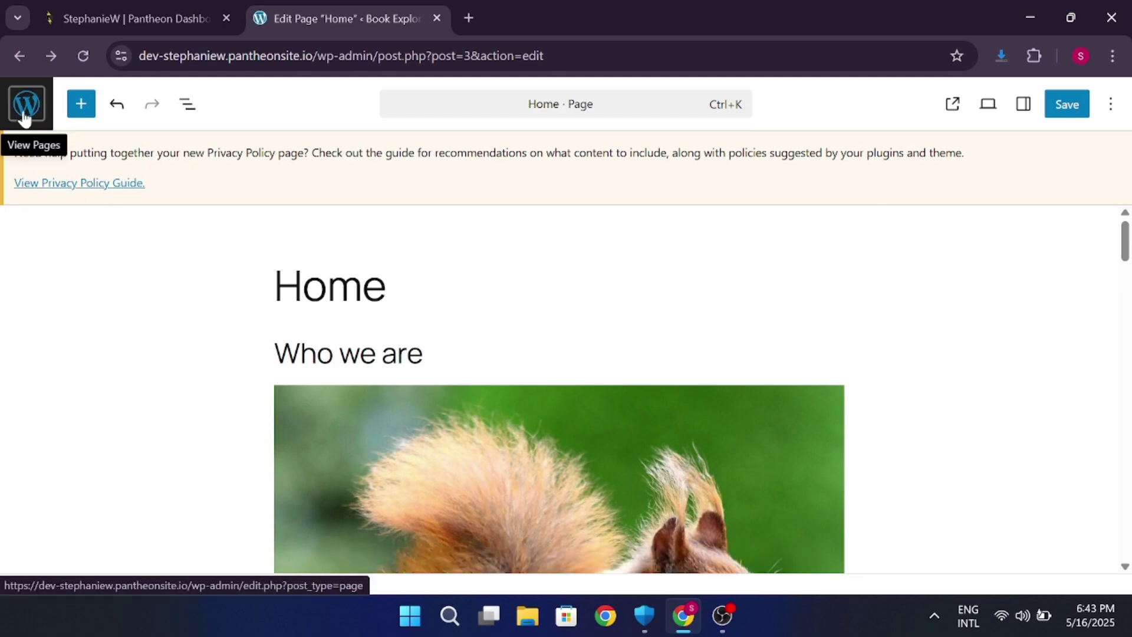
- Replace the 'Who we are' heading text with the pasted introduction sentence
left_click(389, 285)
left_click_drag(423, 354, 275, 353)
key("BackSpace")
type("Hi, I’m Stephanie and I help you with everything you need to know")
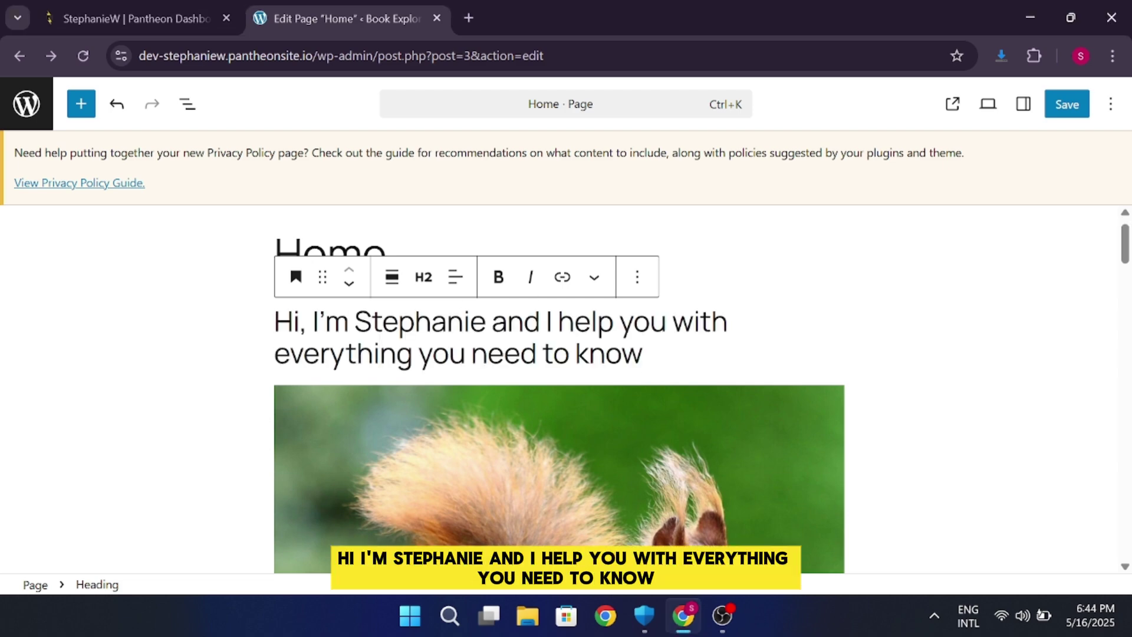
- Make the whole introduction heading bold and set it to level H3
left_click(496, 283)
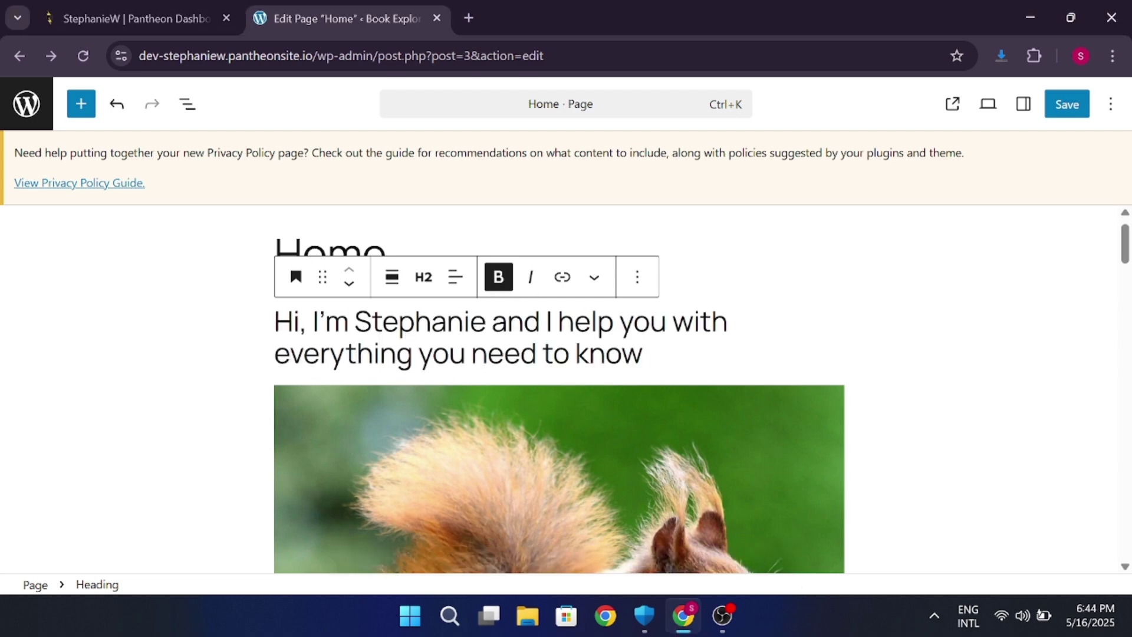
key("ctrl+a")
left_click(498, 277)
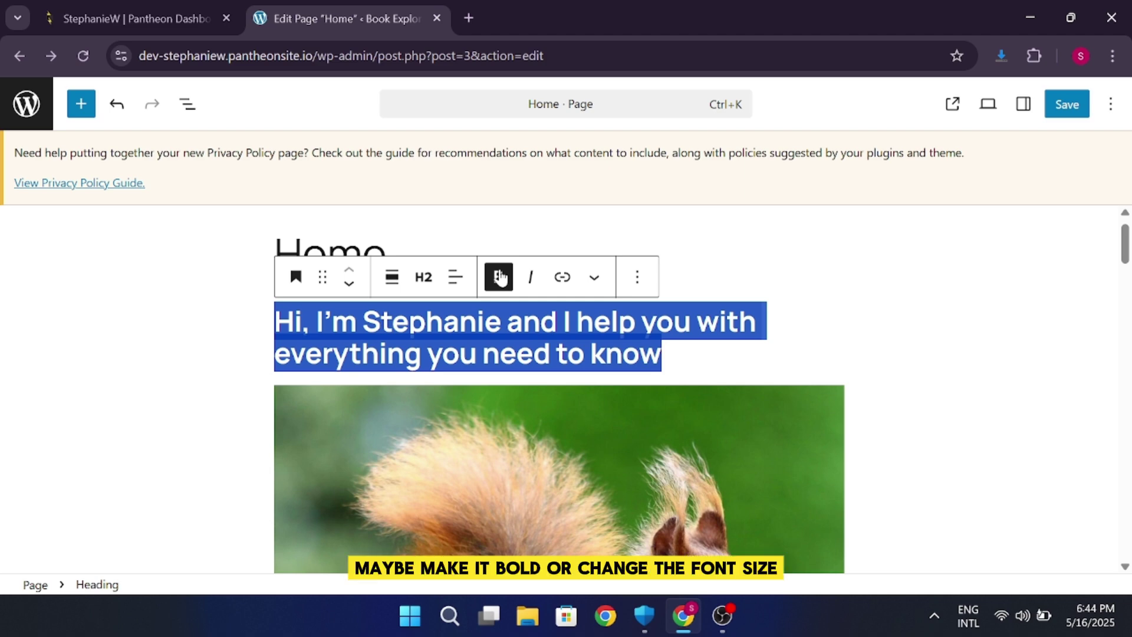
left_click(422, 278)
left_click(463, 405)
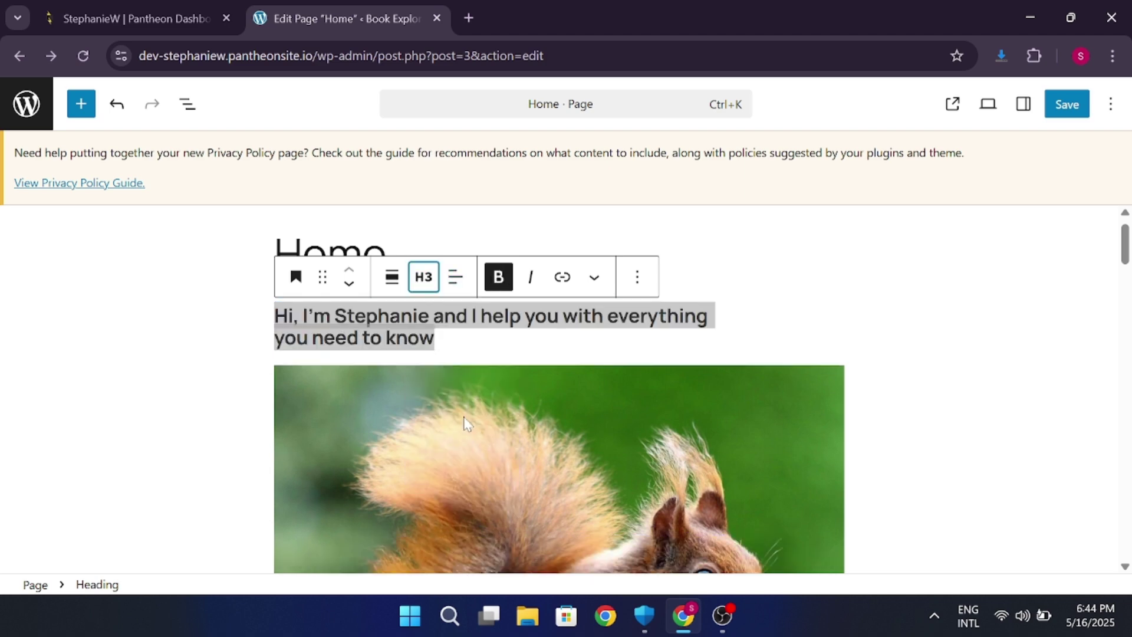
key("Right")
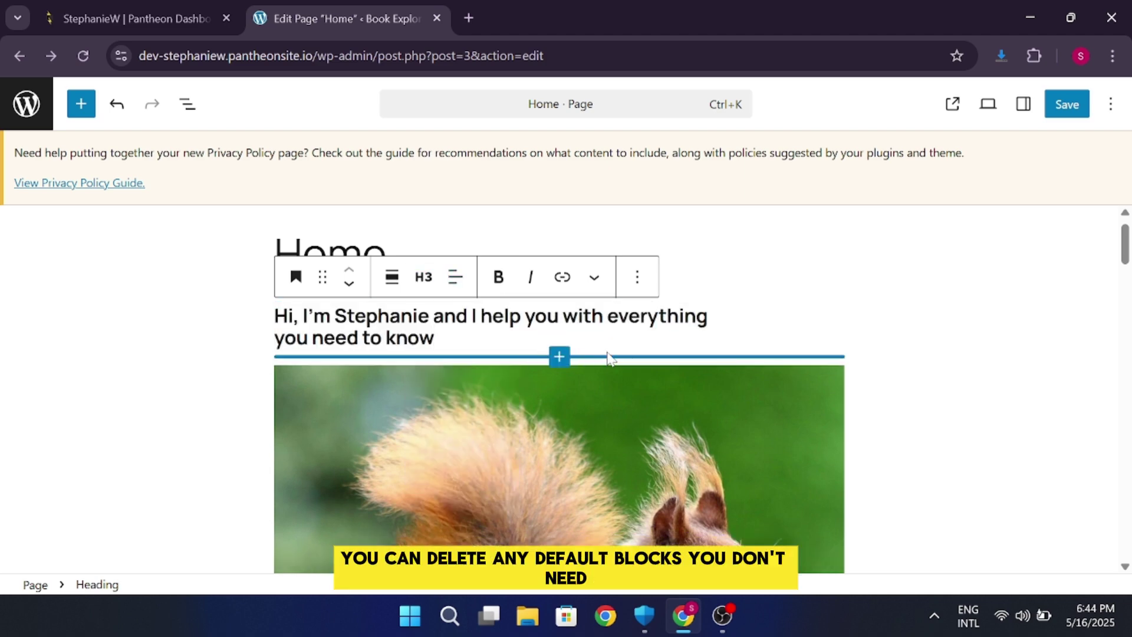
- Delete the Comments heading block below the squirrel photo via its options menu
scroll(613, 354, "down", 5)
scroll(508, 395, "down", 5)
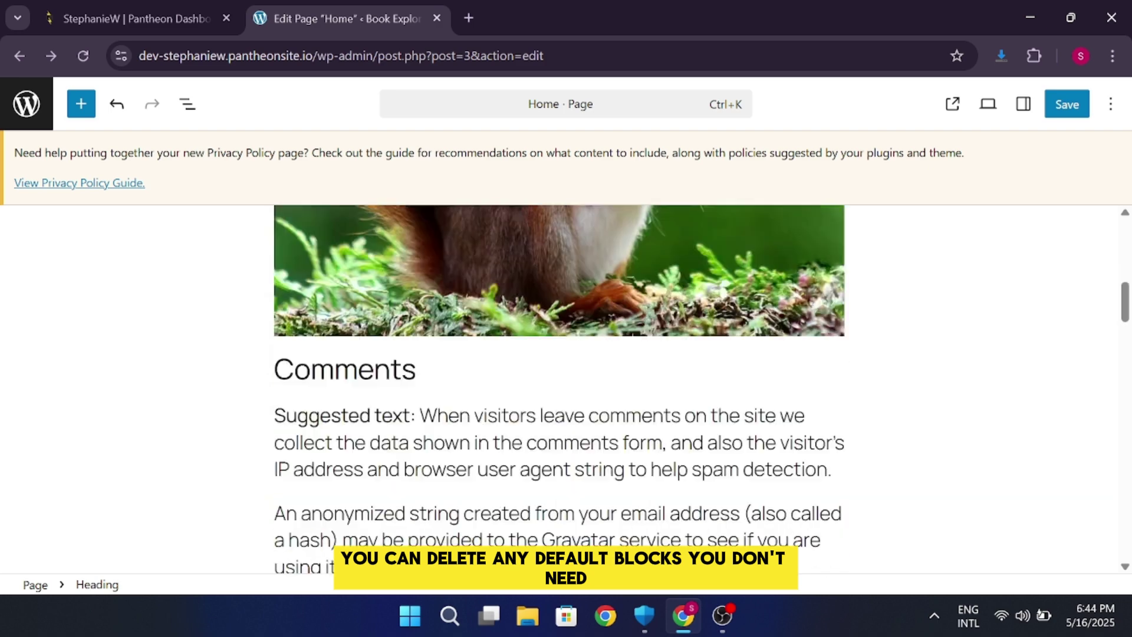
left_click(507, 374)
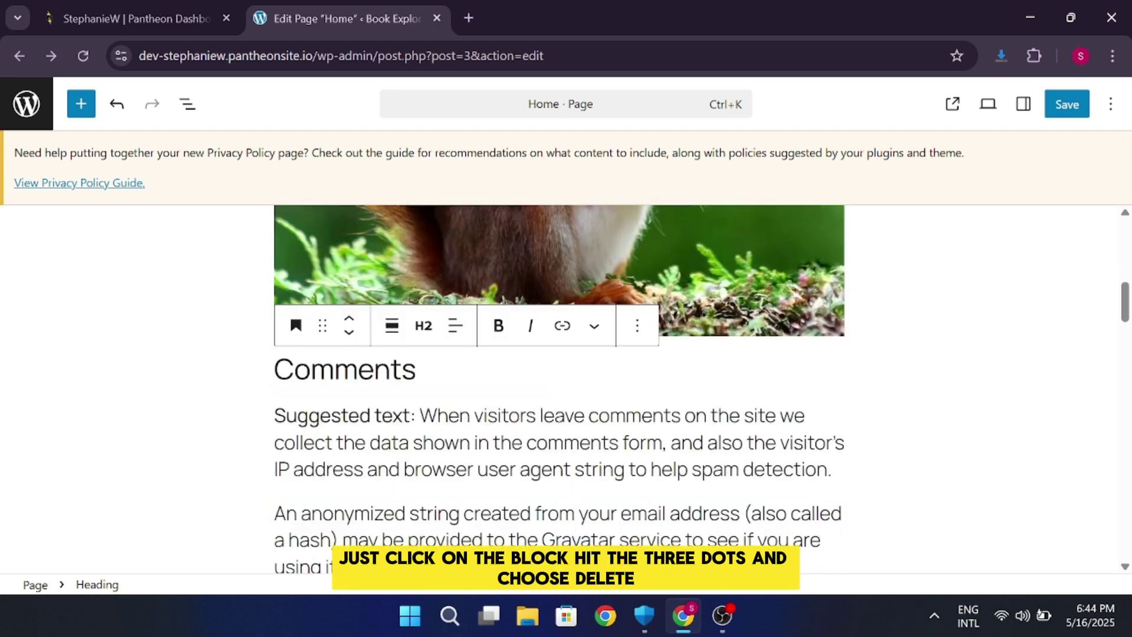
left_click(632, 339)
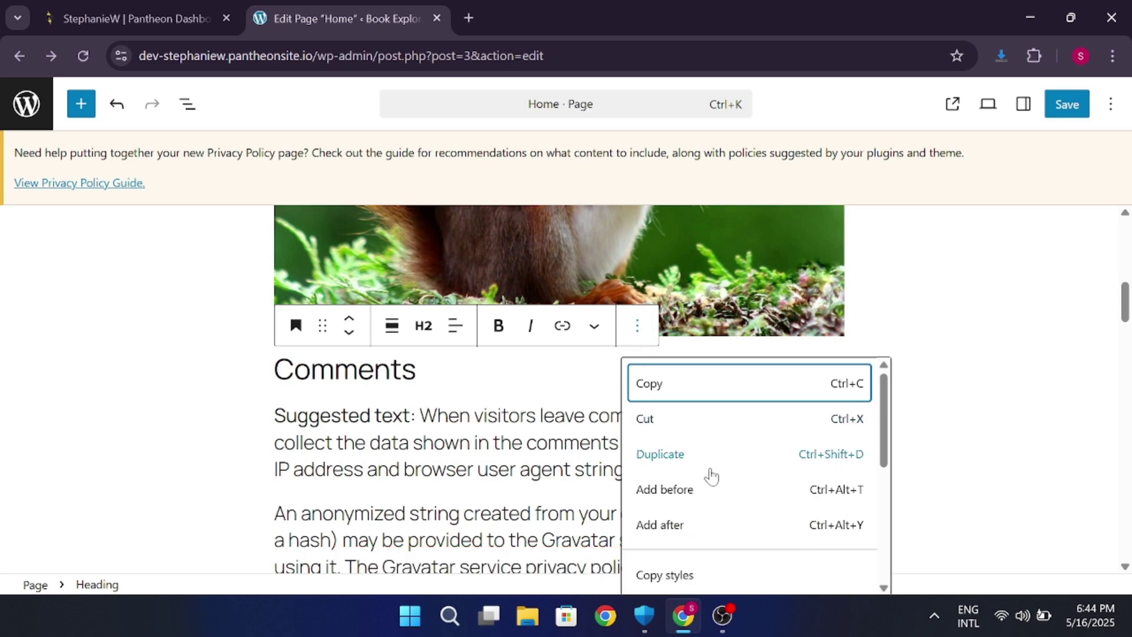
scroll(714, 495, "down", 5)
left_click(689, 567)
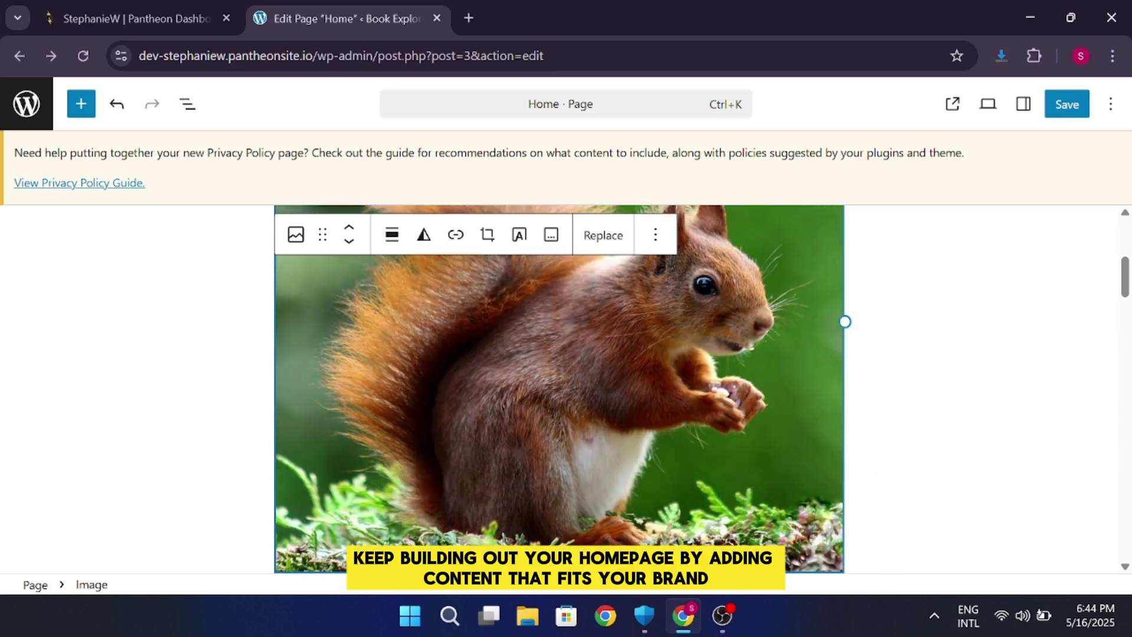
scroll(691, 481, "down", 3)
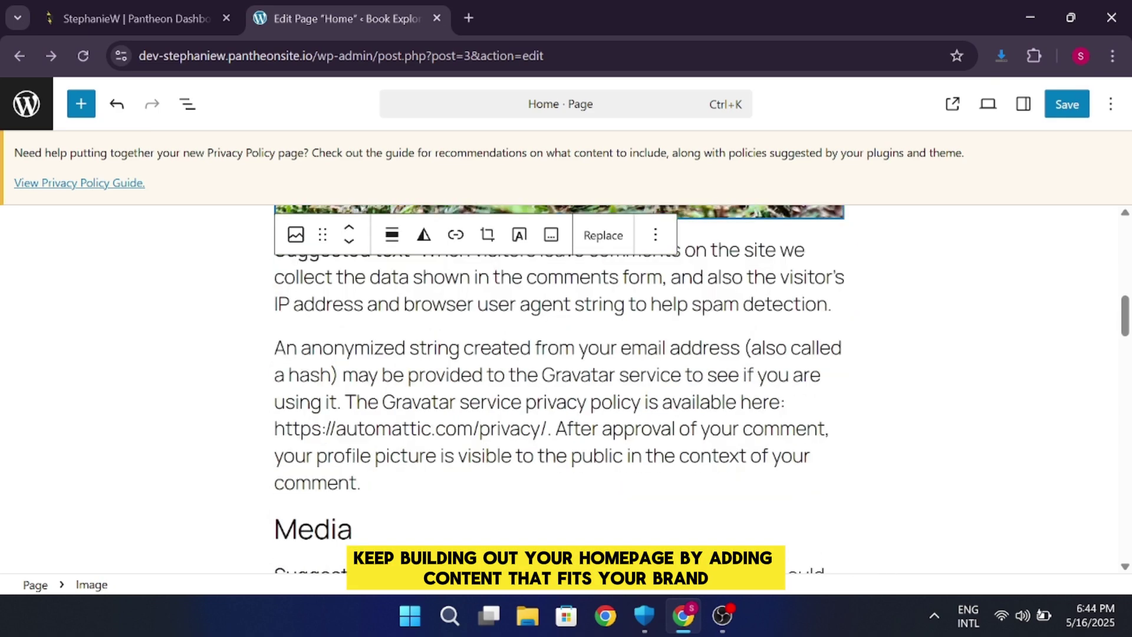
left_click(679, 455)
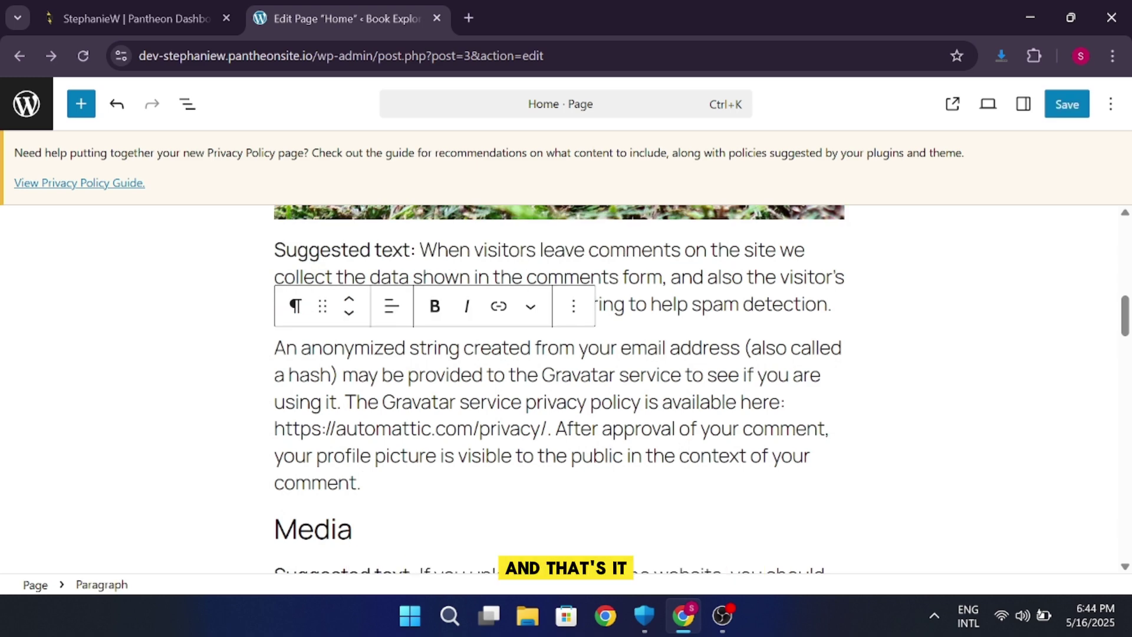
scroll(558, 389, "up", 10)
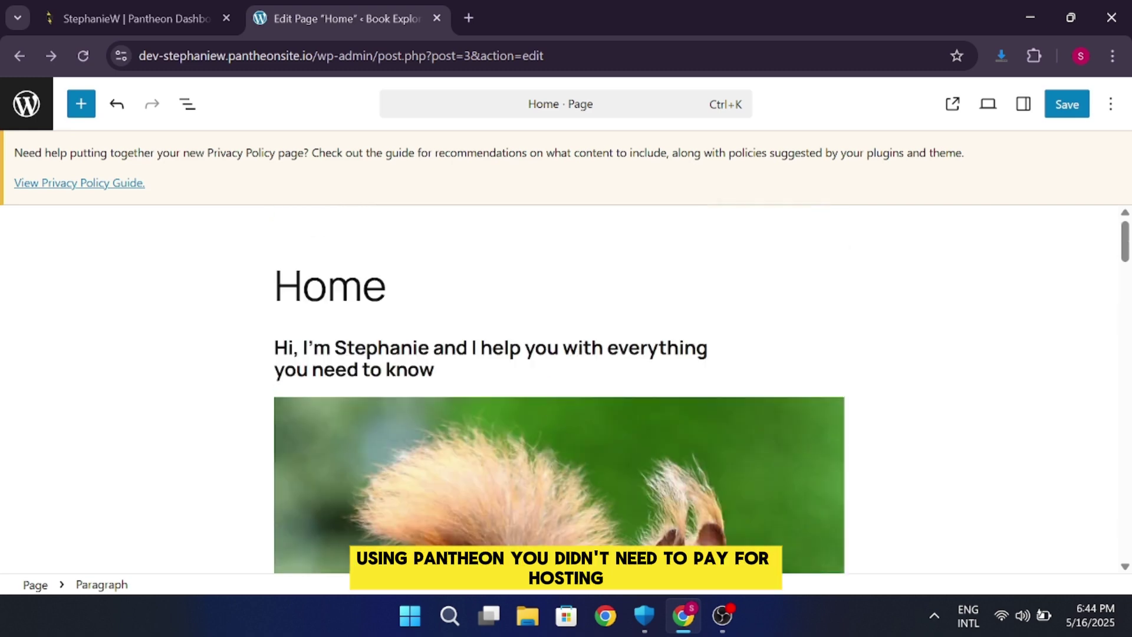
- Leave the WordPress editor, switch to the Pantheon tab and minimise the browser
left_click(29, 102)
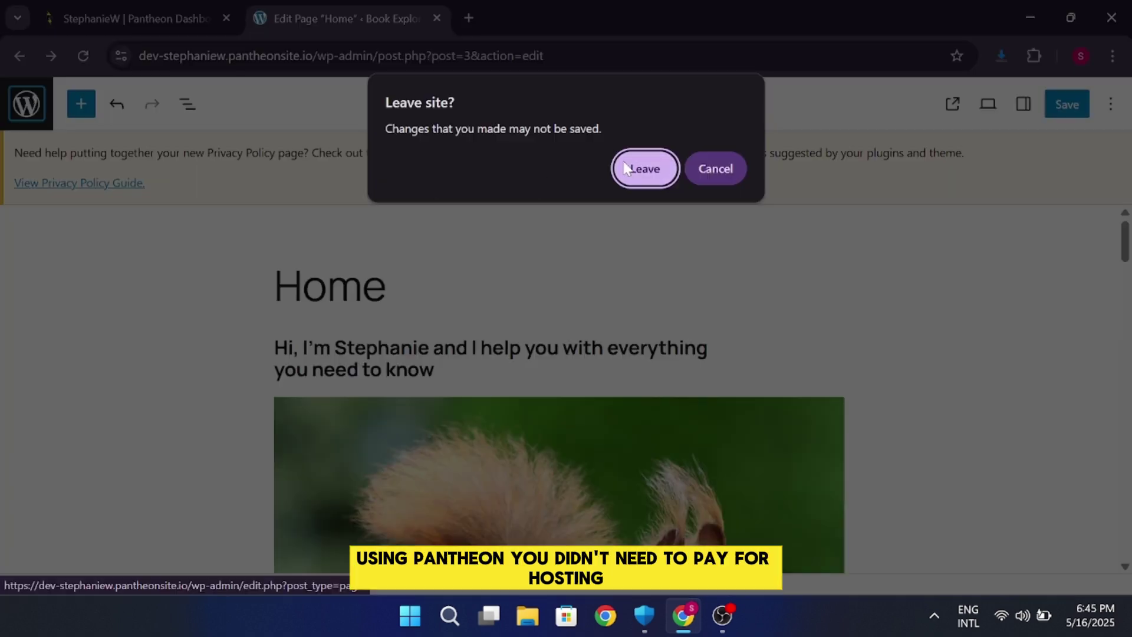
left_click(642, 173)
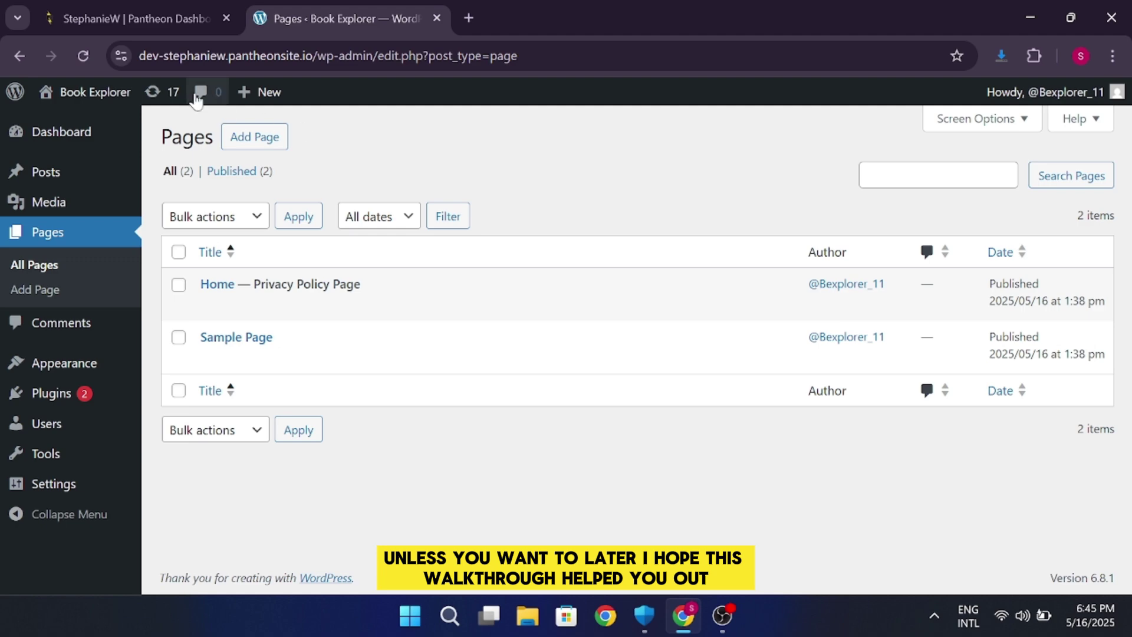
left_click(101, 18)
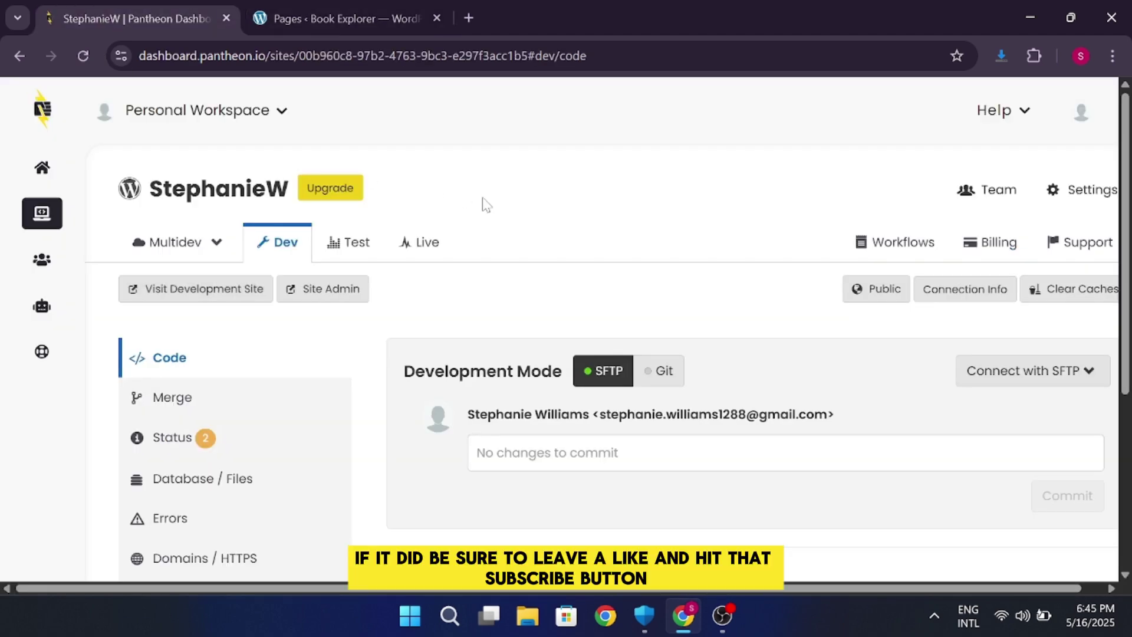
left_click(1023, 17)
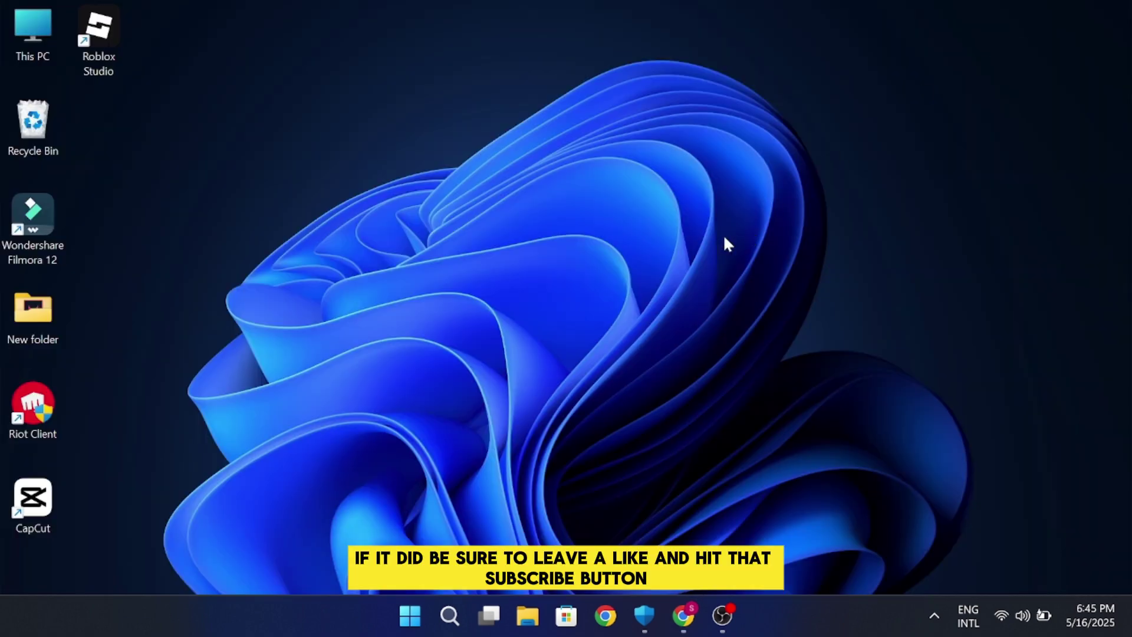